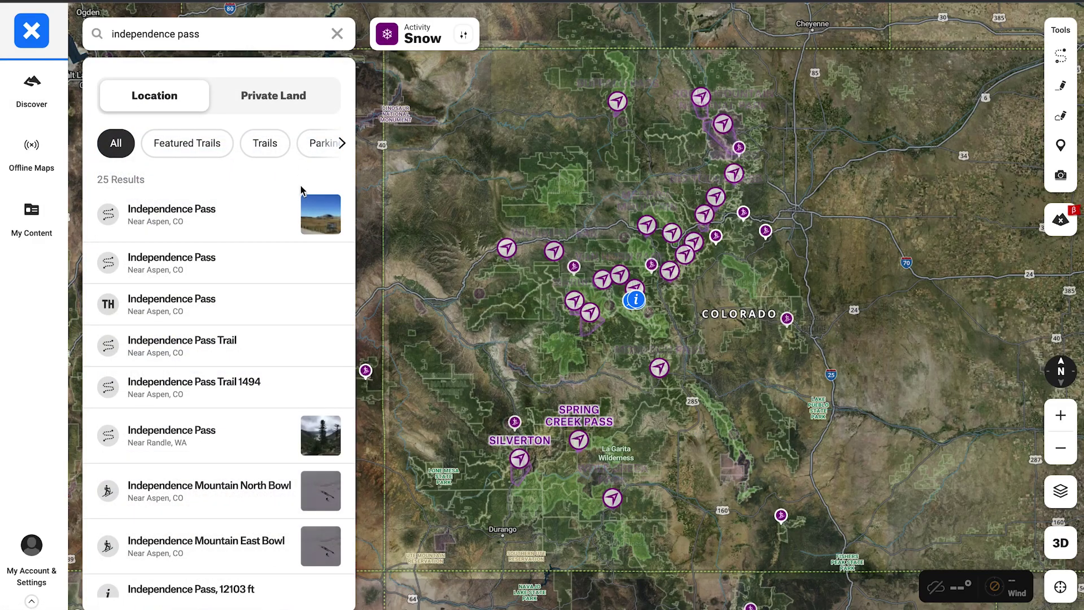
# Open the first Independence Pass search result to show its 1.1 mi route
pyautogui.click(254, 209)
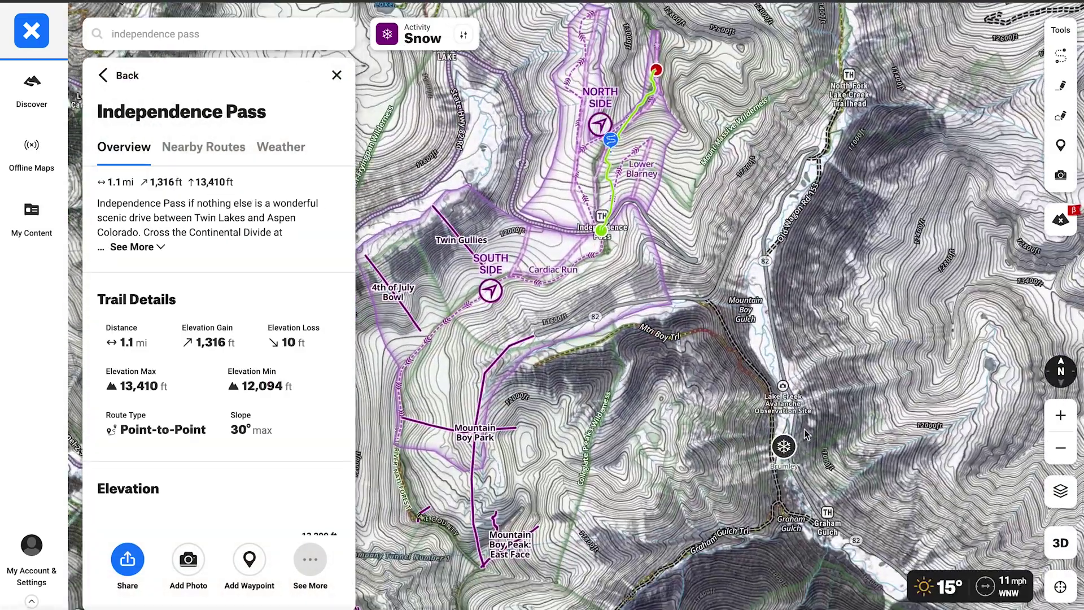
# View the Brumley SNOTEL station's temperature and snow water equivalent history
pyautogui.click(786, 445)
pyautogui.moveTo(787, 452); pyautogui.dragTo(883, 378)
pyautogui.click(212, 351)
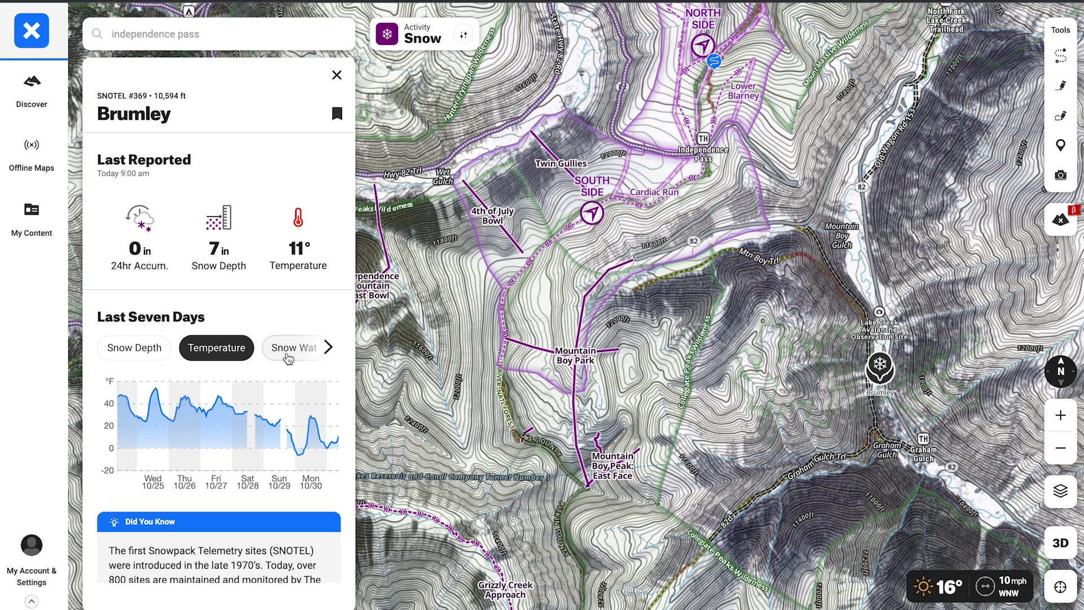
pyautogui.click(289, 348)
# Open the Independence Pass SNOTEL station, view its temperature chart, and save it to My Content
pyautogui.moveTo(533, 389); pyautogui.dragTo(636, 323)
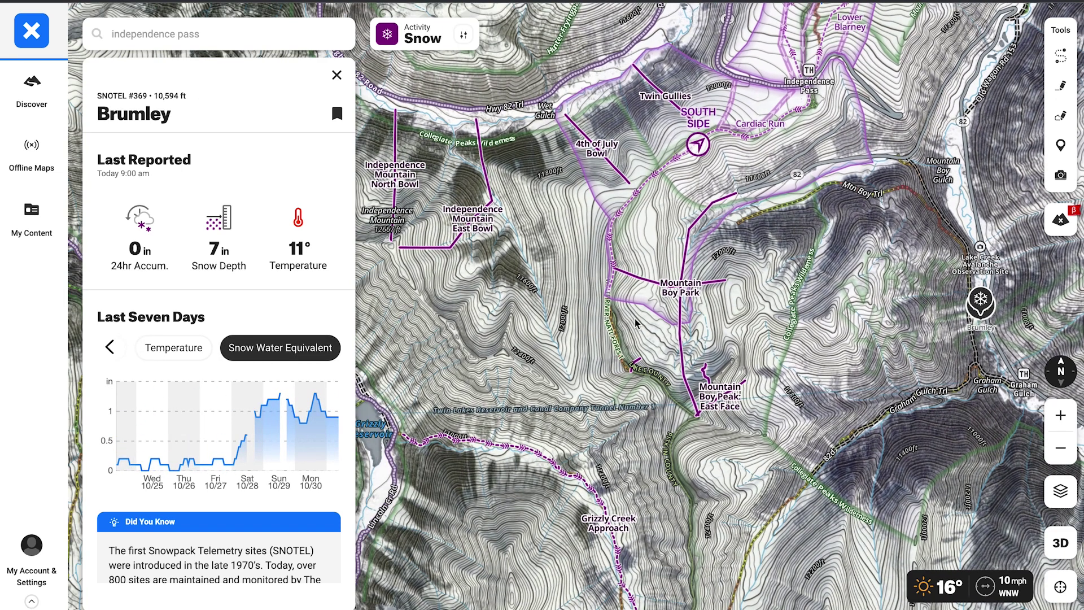
pyautogui.scroll(-3, 636, 323)
pyautogui.moveTo(423, 380); pyautogui.dragTo(546, 373)
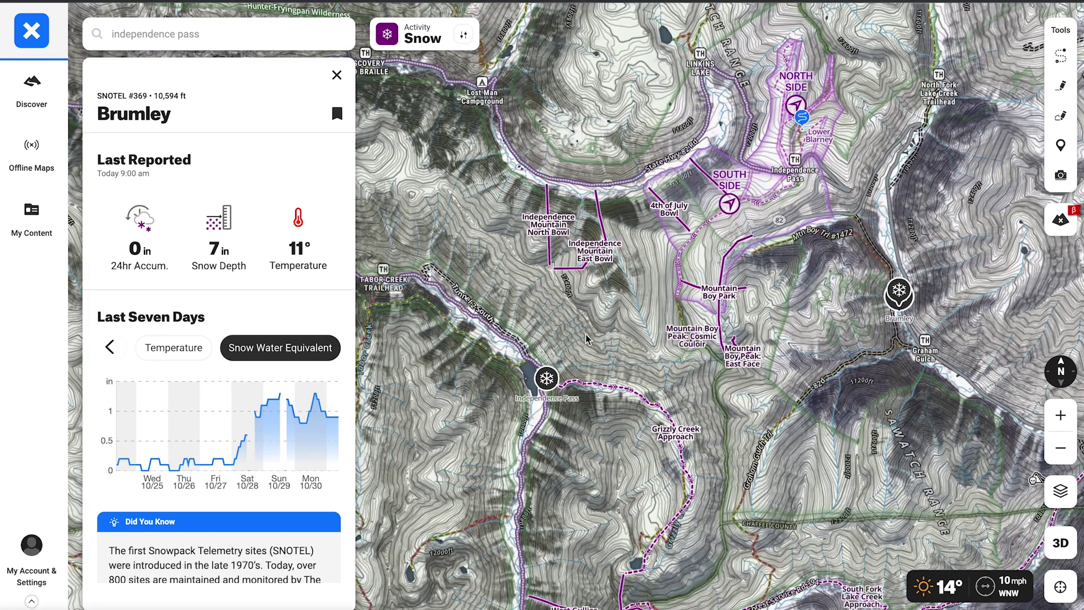
pyautogui.click(546, 375)
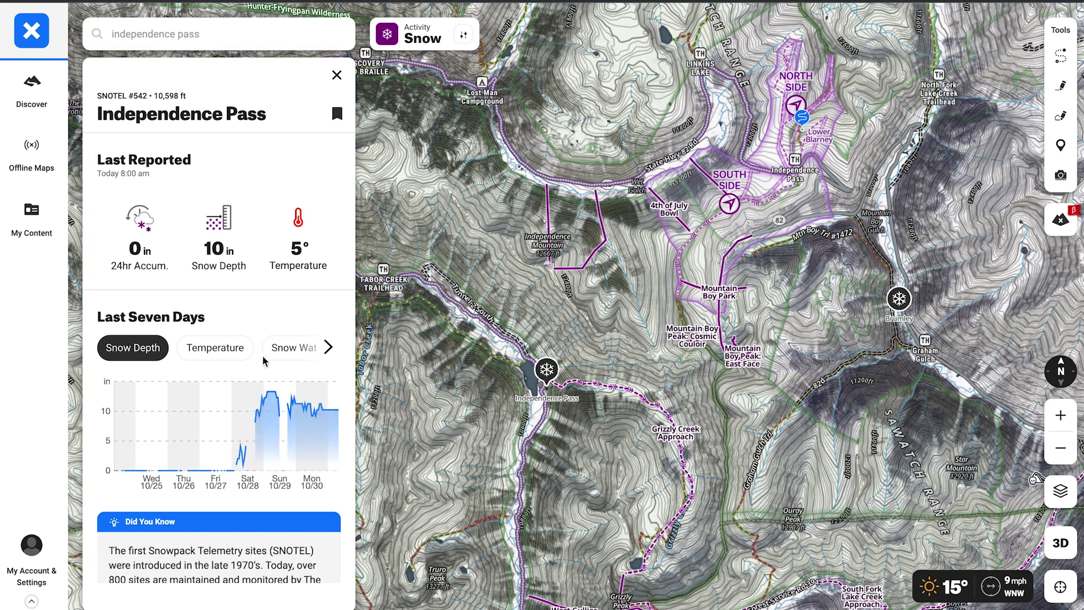
pyautogui.scroll(-1, 263, 361)
pyautogui.click(221, 300)
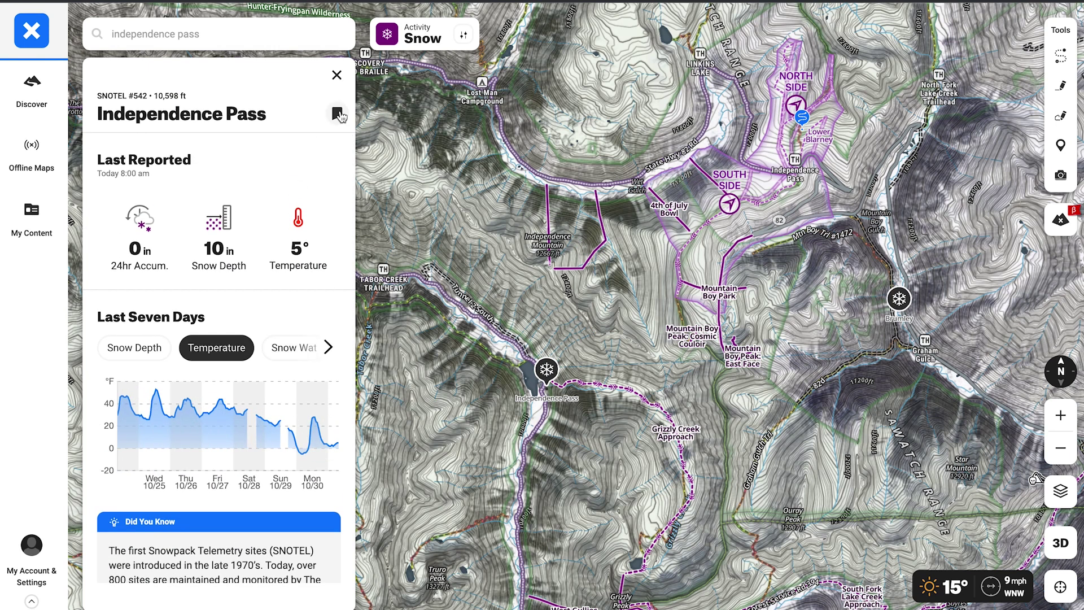
pyautogui.click(338, 114)
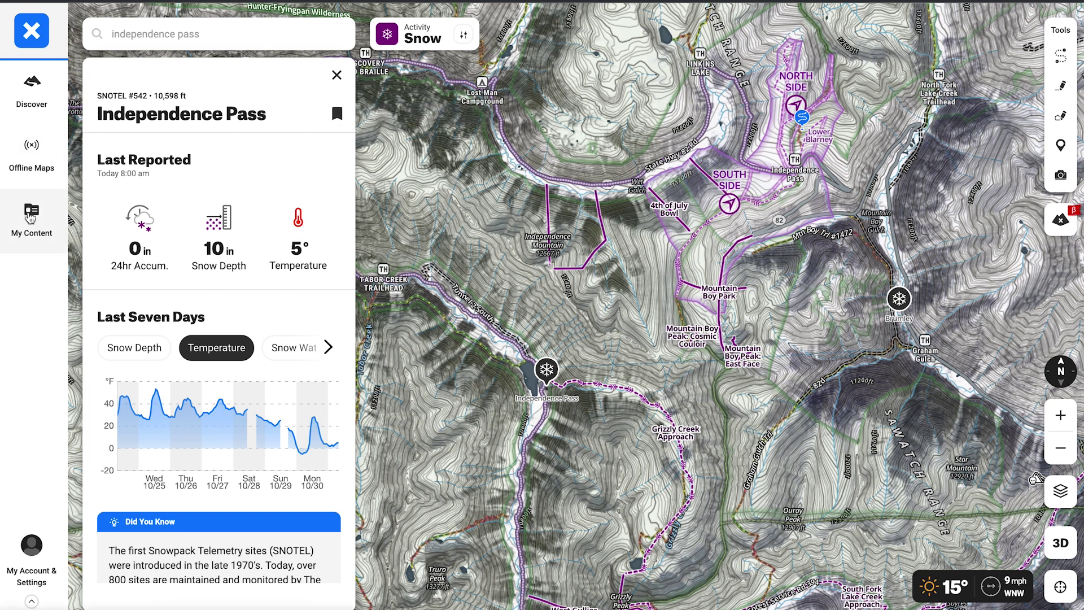
# List the saved SNOTEL stations (Independence Pass, Upper Taylor, Brumley) under My Content's Saved items
pyautogui.click(31, 217)
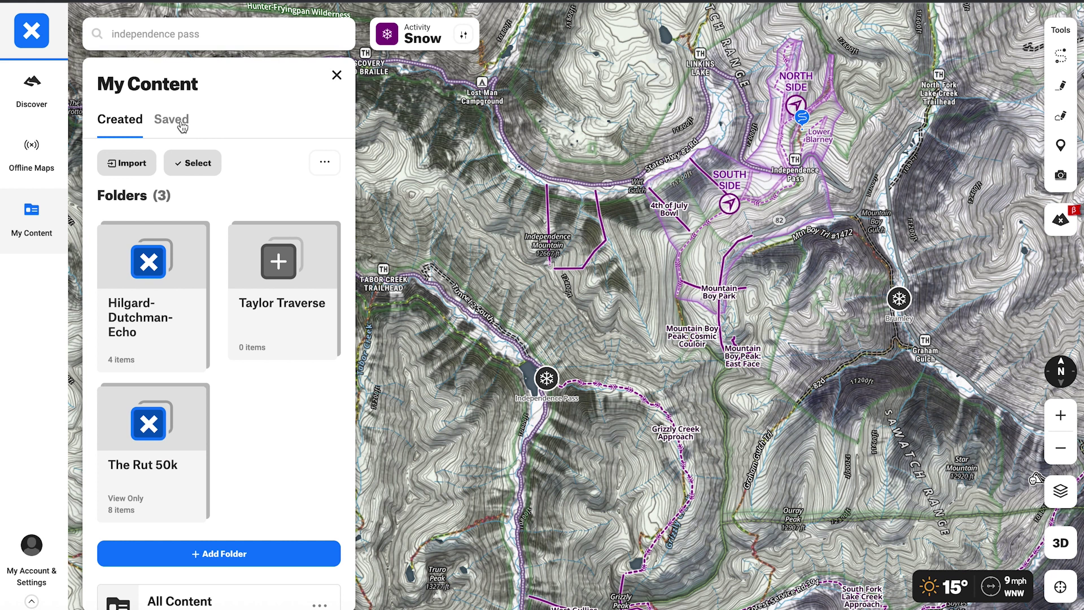
pyautogui.click(181, 124)
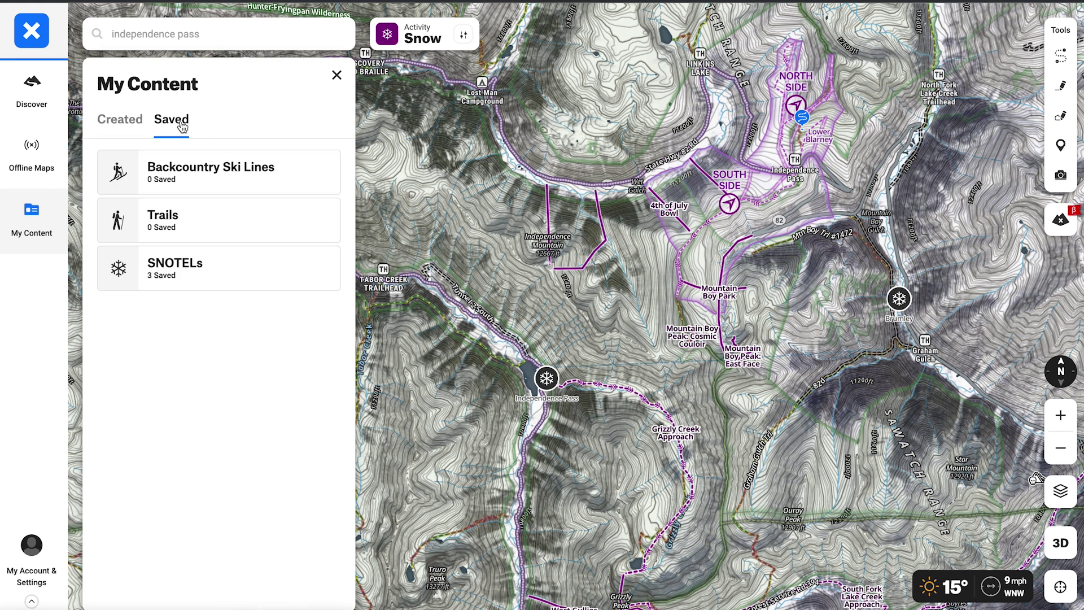
pyautogui.click(232, 267)
pyautogui.scroll(-2, 253, 334)
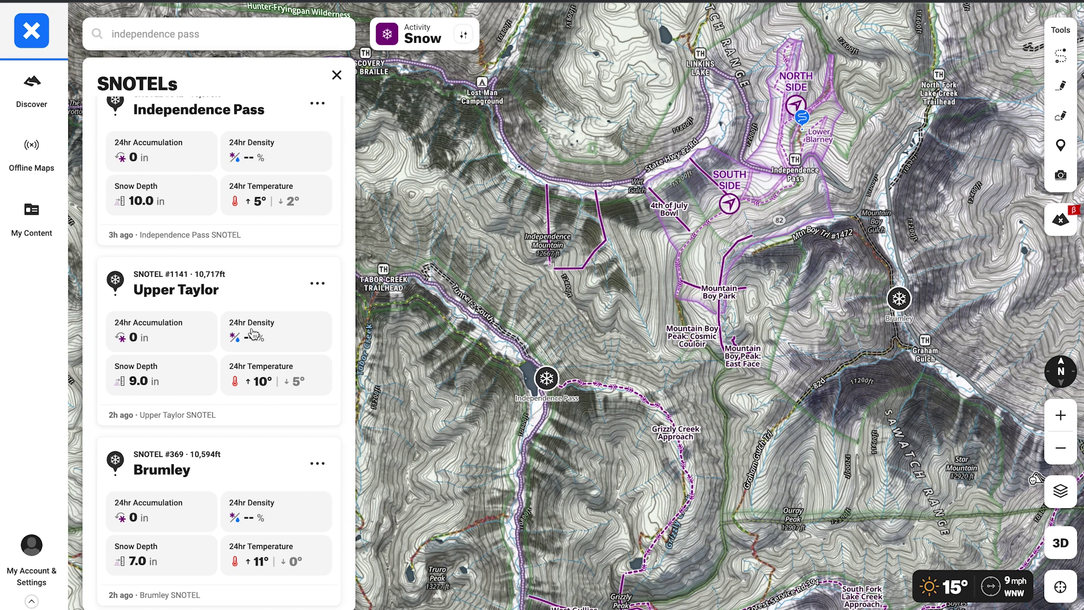
pyautogui.scroll(-1, 252, 334)
pyautogui.scroll(3, 253, 334)
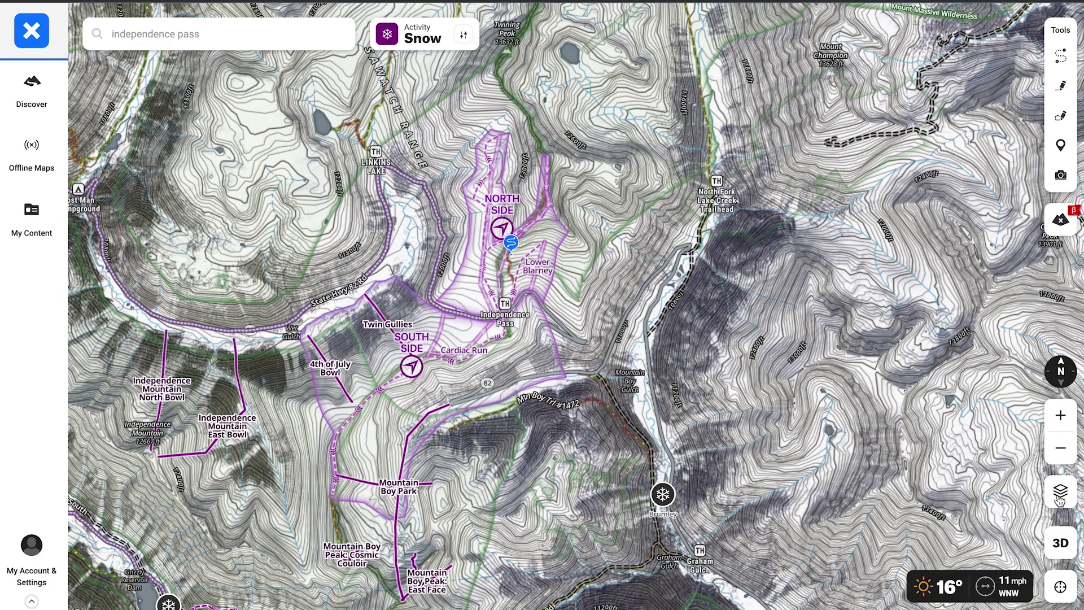
pyautogui.click(1060, 500)
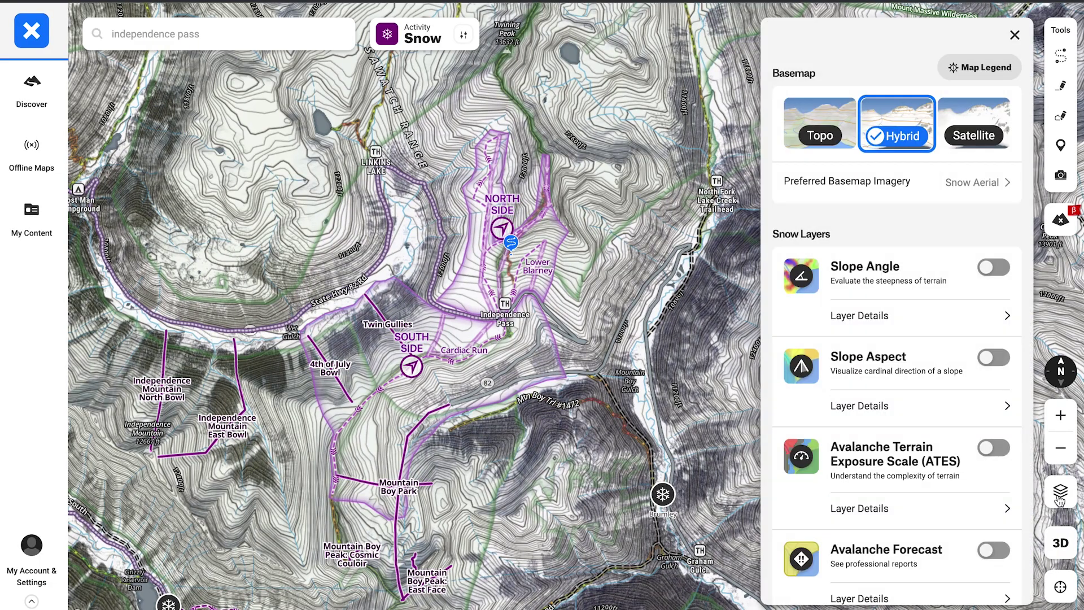
# Preview Recent Imagery as the basemap, stepped back to Jun 12 - 26, 2023
pyautogui.click(937, 197)
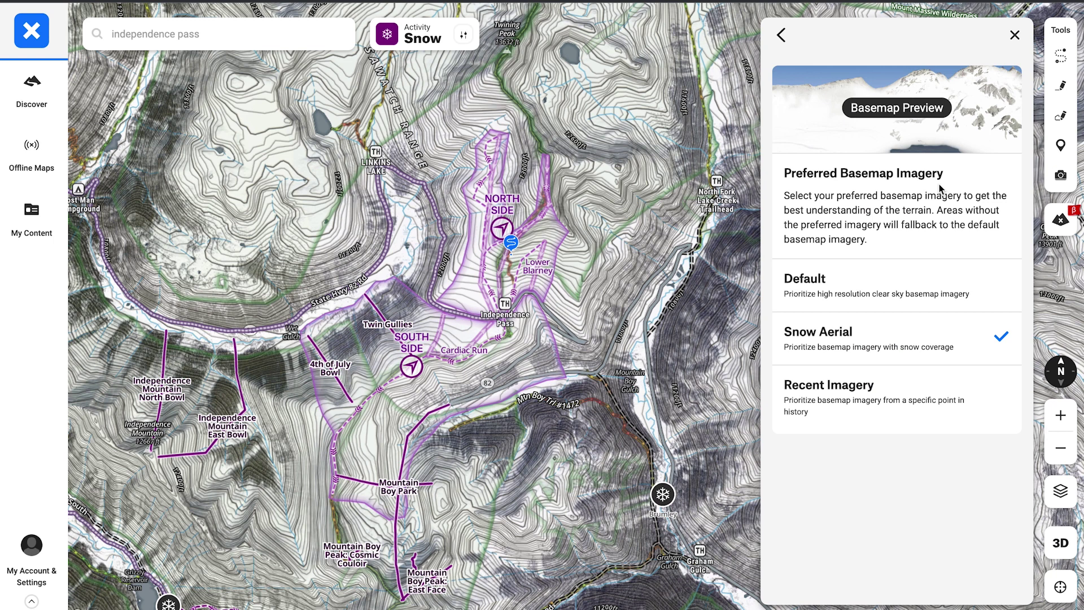
pyautogui.click(931, 397)
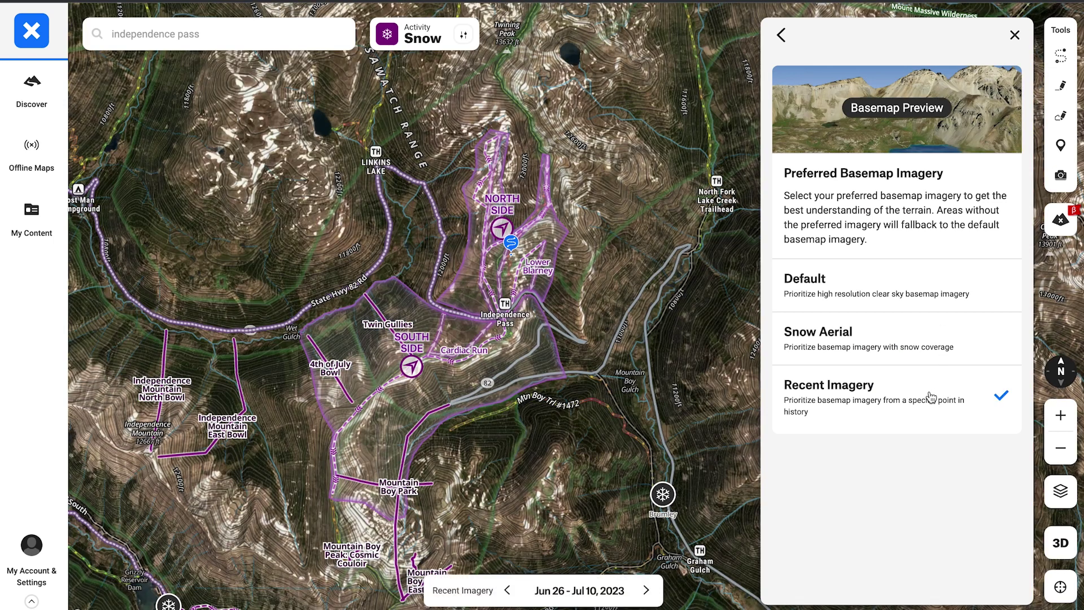
pyautogui.click(508, 591)
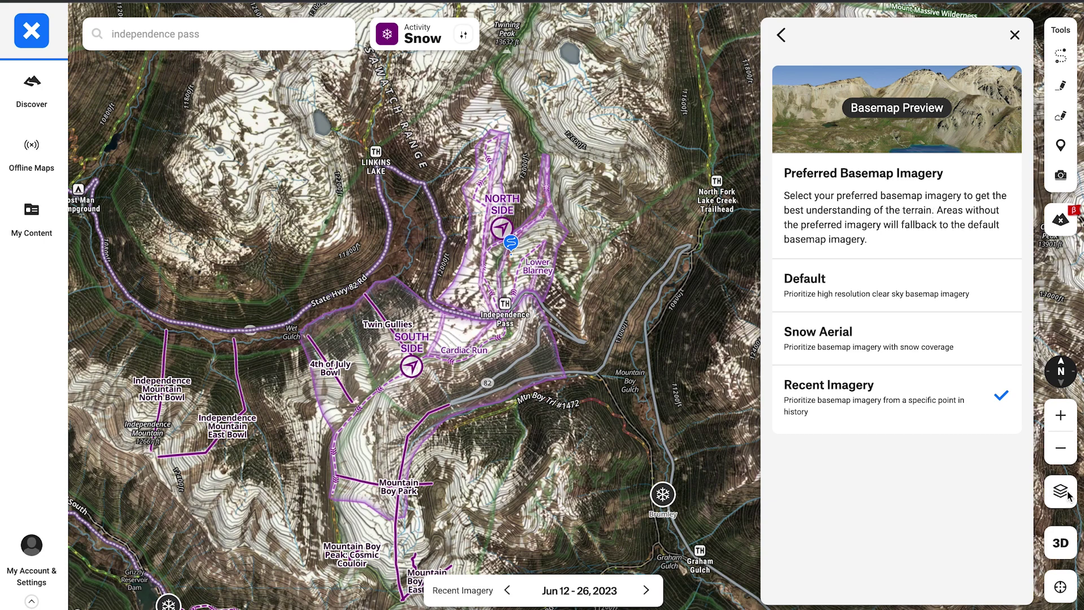
# Tilt the map into a 3-D terrain view and switch the basemap back to Snow Aerial
pyautogui.click(1060, 539)
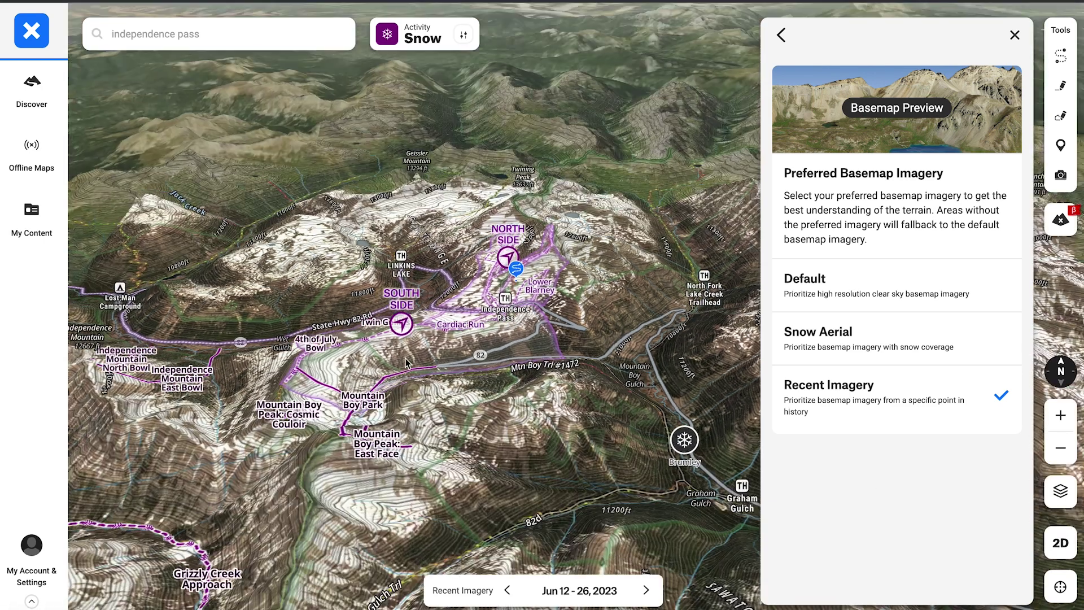
pyautogui.scroll(5, 406, 363)
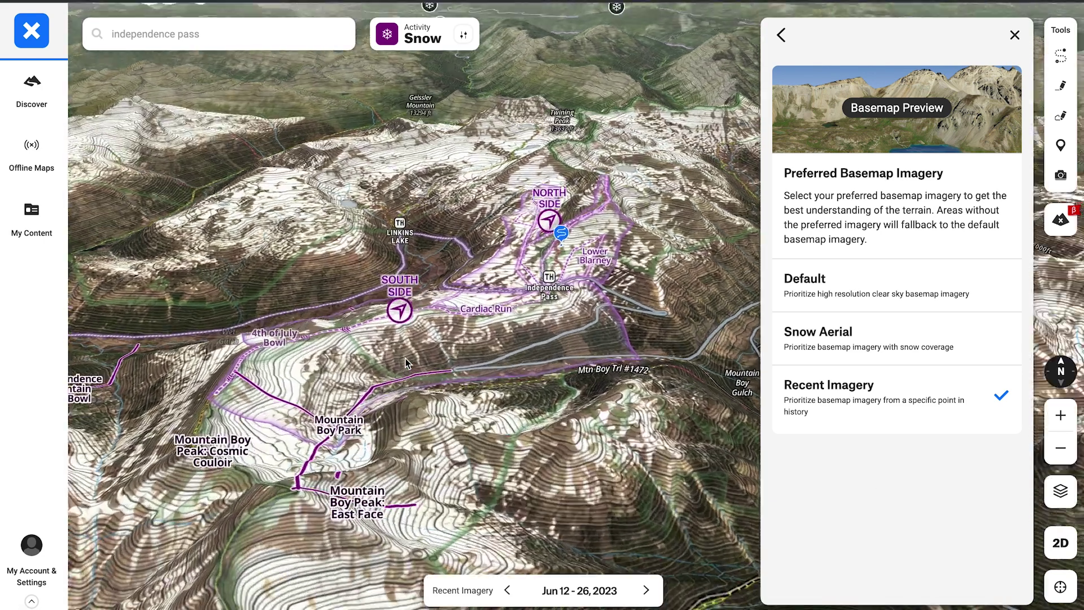
pyautogui.scroll(-4, 450, 379)
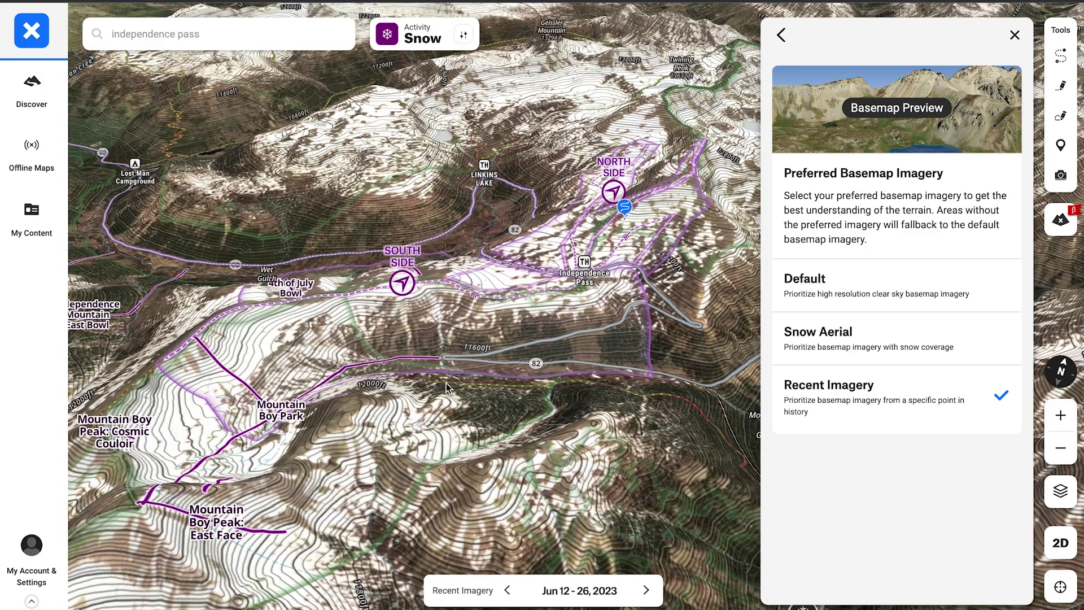
pyautogui.moveTo(435, 389); pyautogui.dragTo(436, 482)
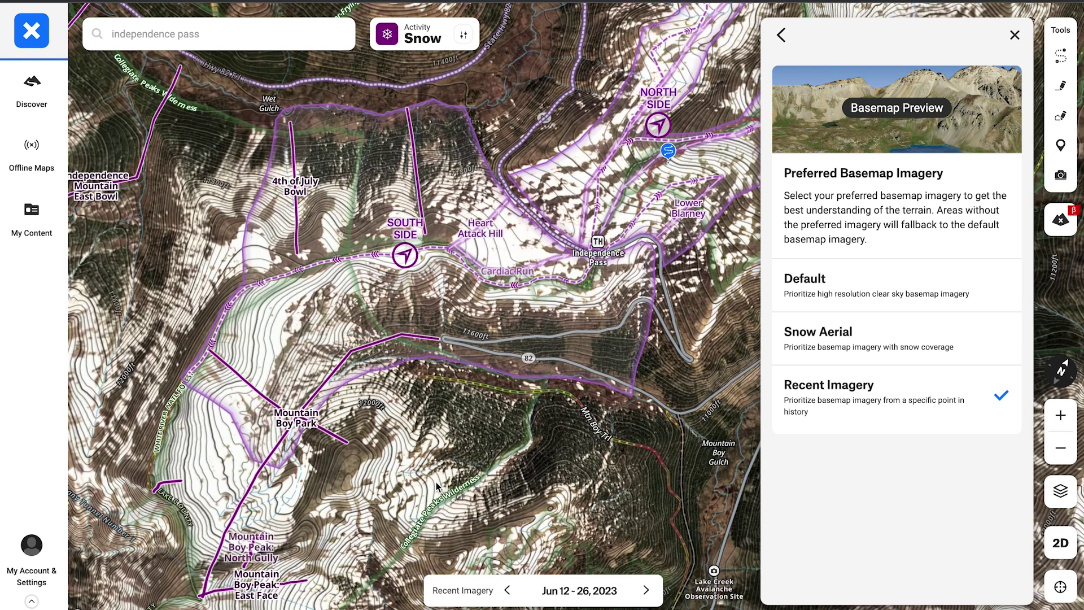
pyautogui.click(861, 341)
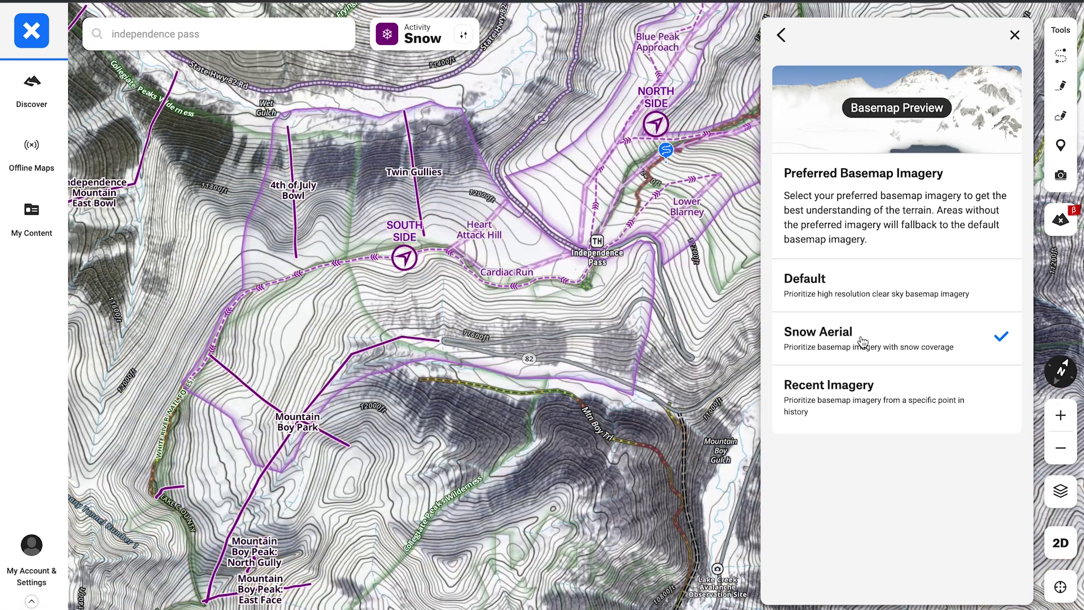
pyautogui.click(1014, 35)
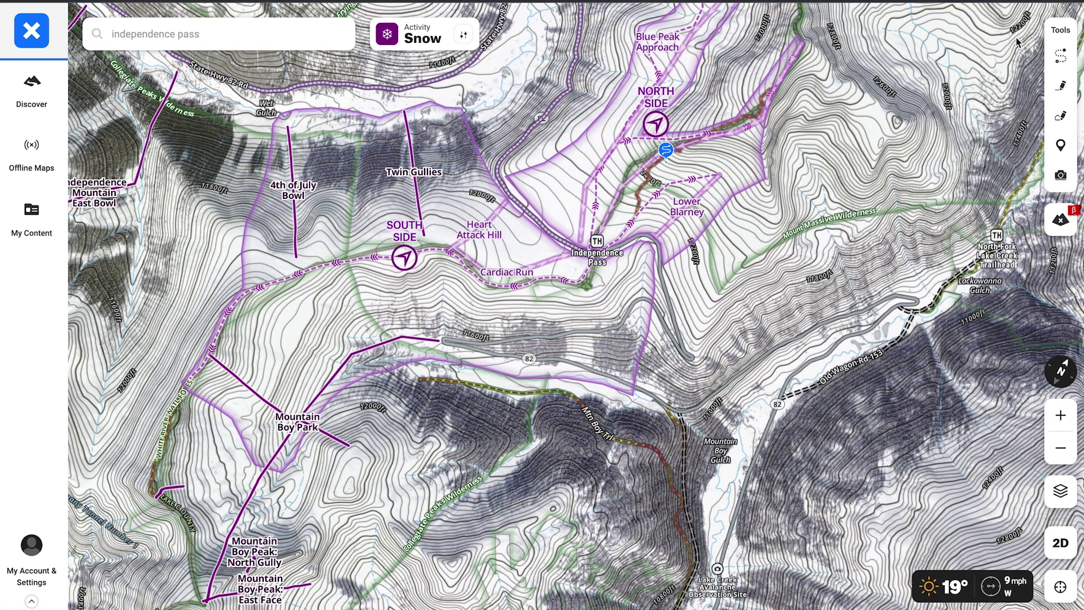
# Add a yellow waypoint named 'SE Face' and apply the current wind direction to it
pyautogui.click(1060, 145)
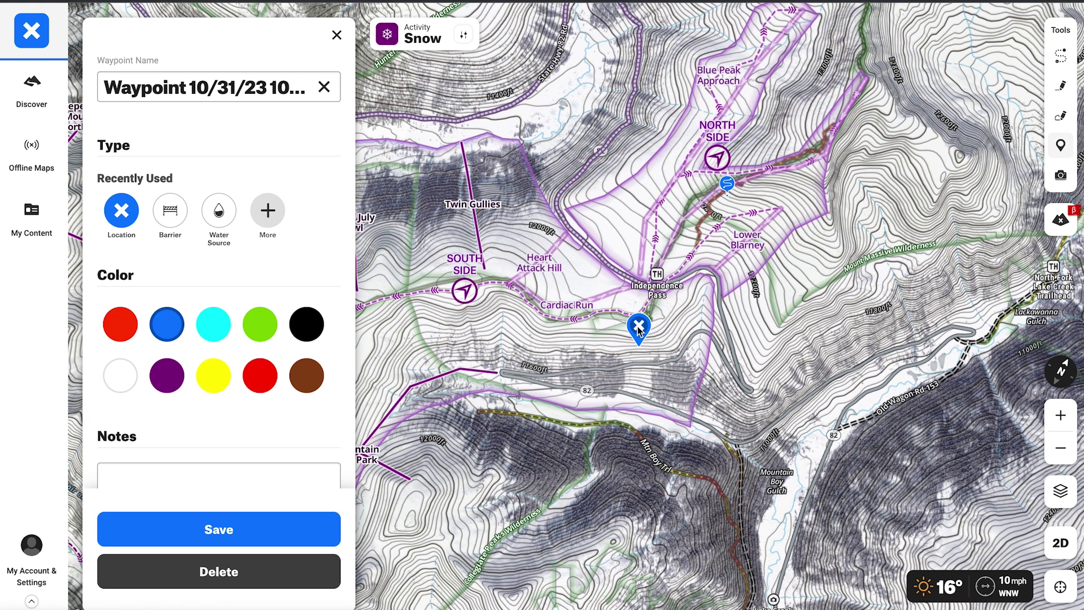
pyautogui.click(274, 88)
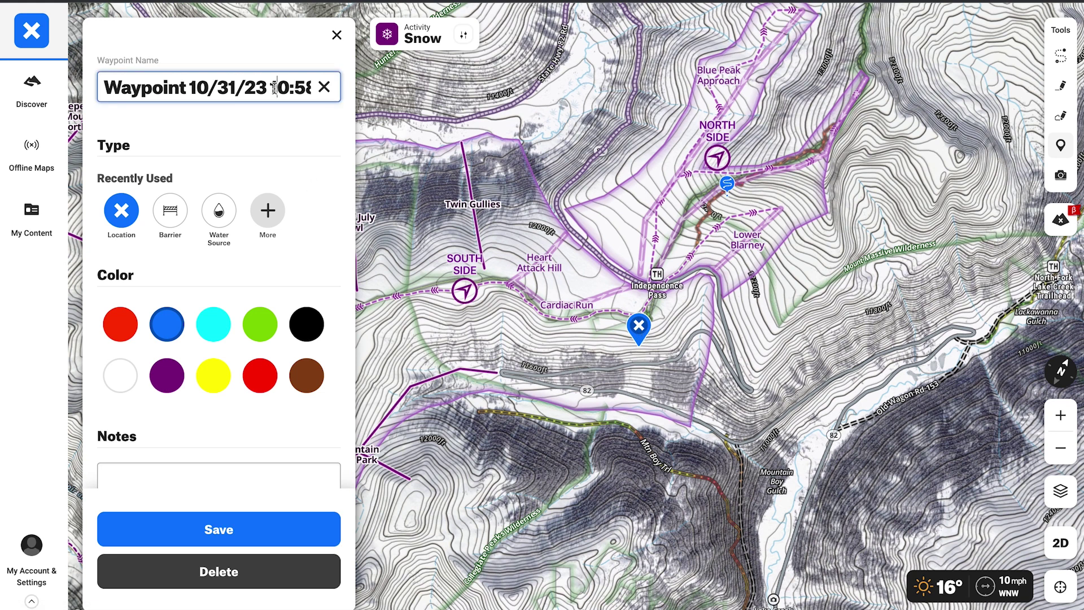
pyautogui.hotkey('ctrl', 'a')
pyautogui.write('SE')
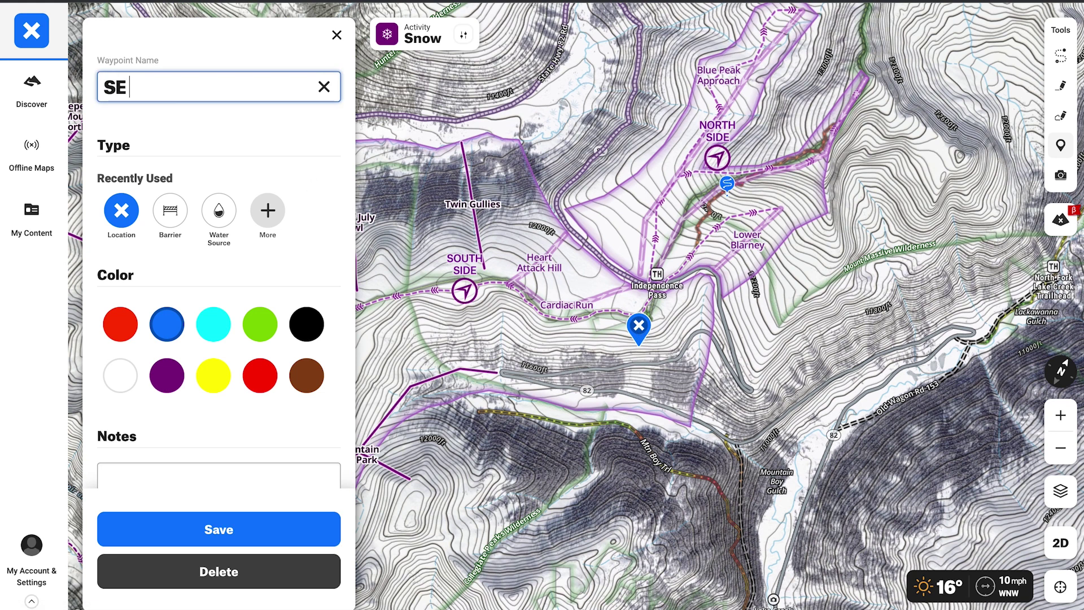
pyautogui.write(' Face')
pyautogui.click(215, 375)
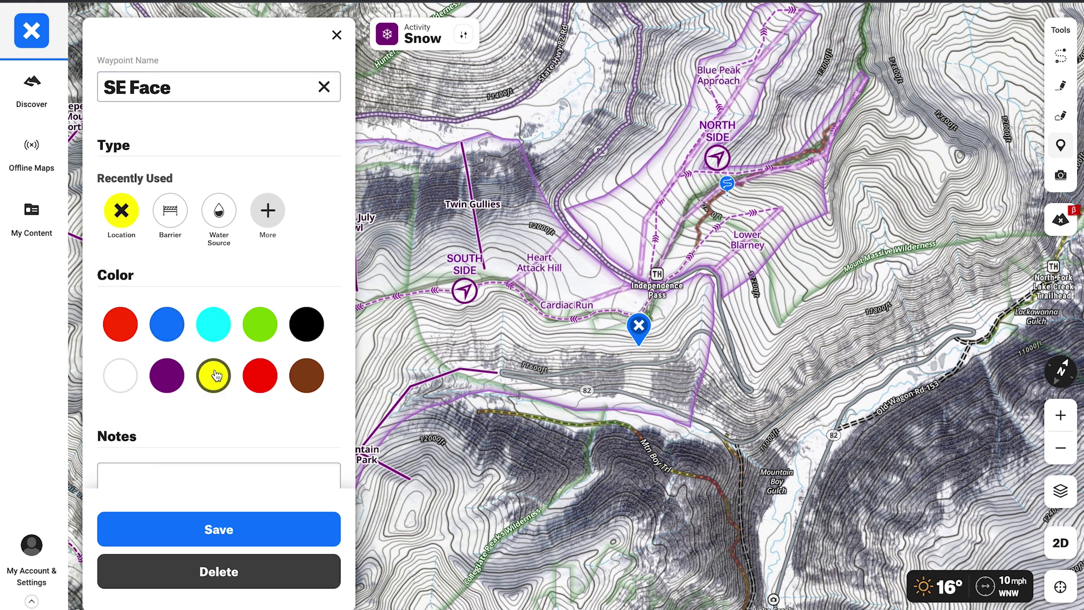
pyautogui.click(249, 531)
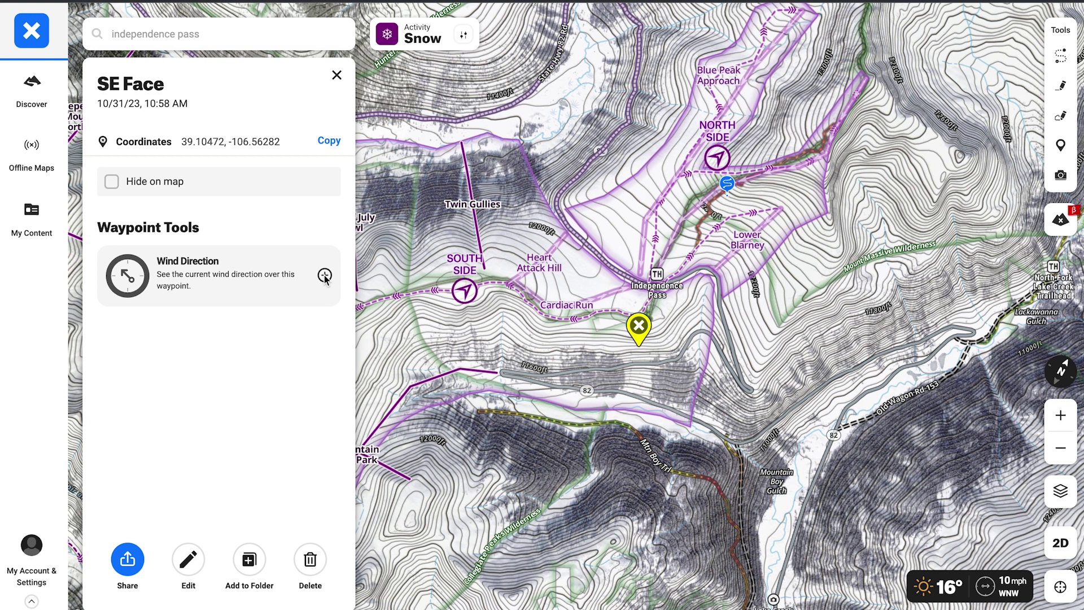
pyautogui.click(325, 275)
pyautogui.click(317, 241)
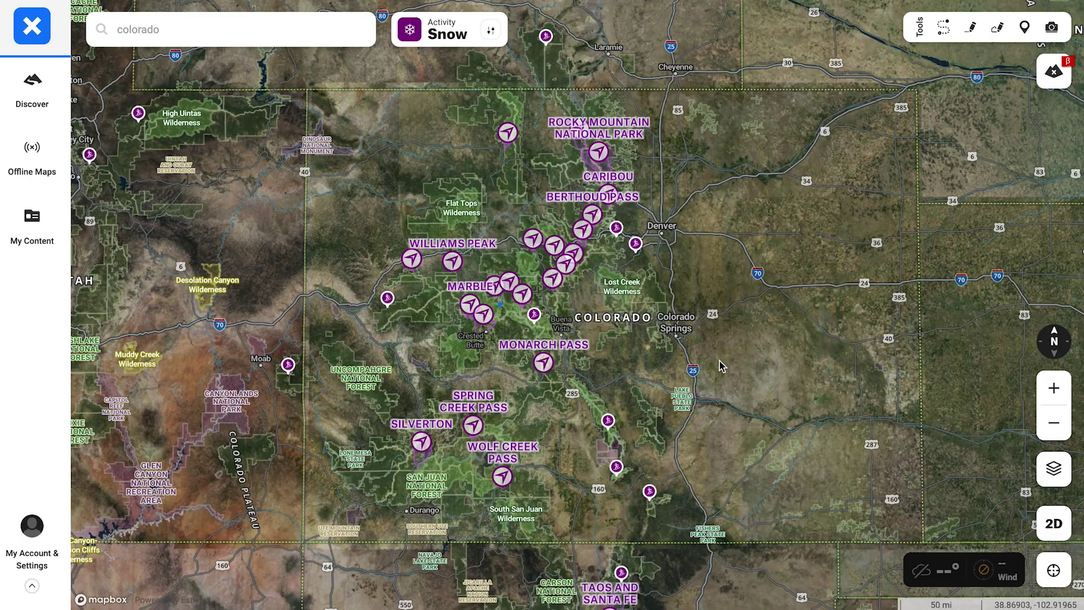
# Turn on the Avalanche Forecast layer and read the forecast for the zone near Colorado Springs
pyautogui.click(1054, 470)
pyautogui.scroll(-3, 915, 389)
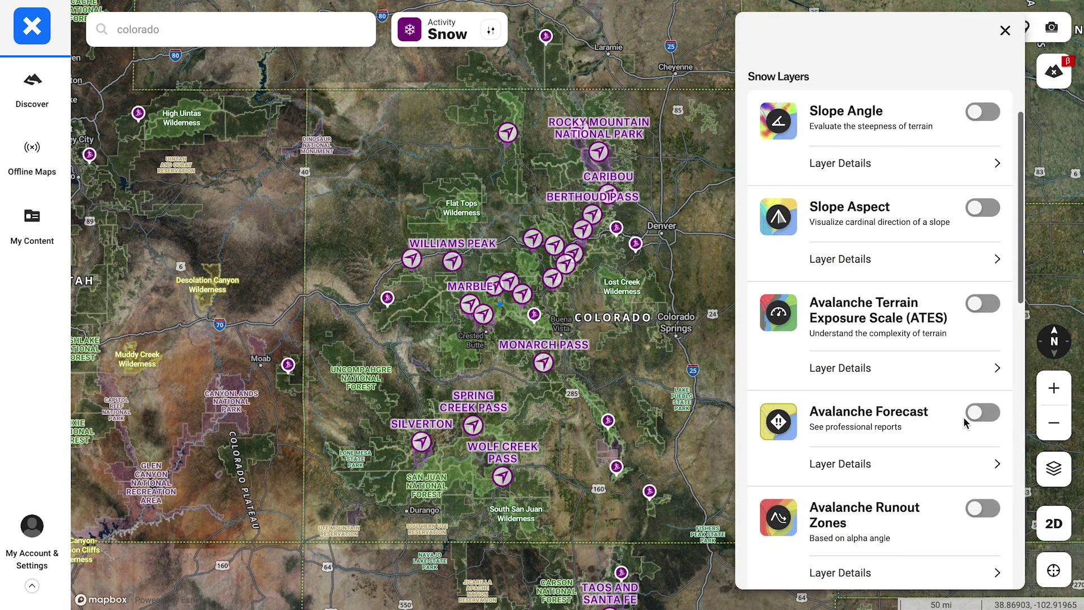
pyautogui.click(983, 415)
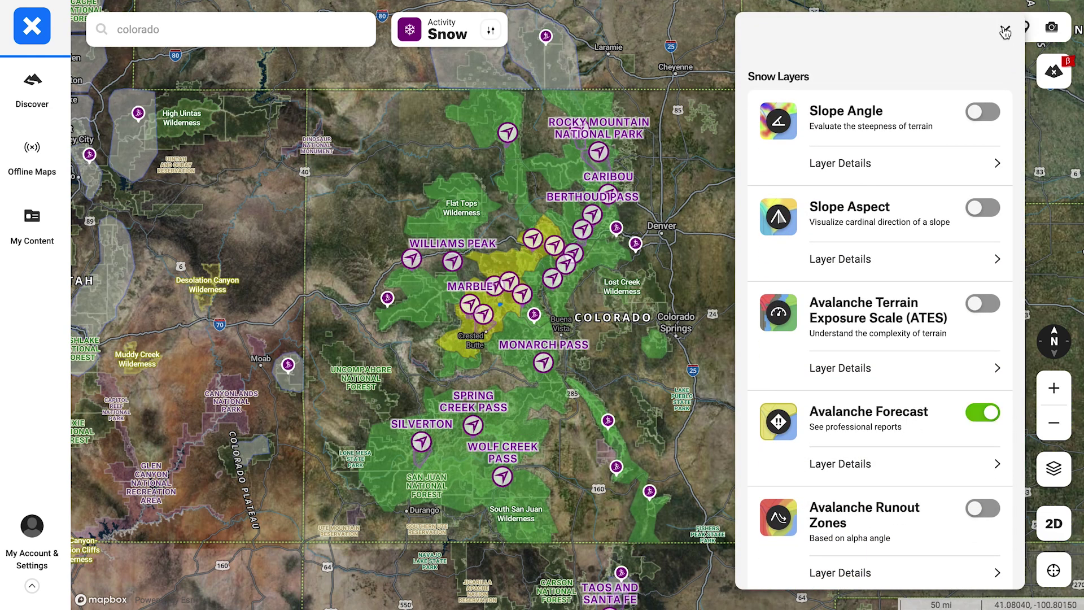
pyautogui.click(1004, 30)
pyautogui.scroll(2, 683, 338)
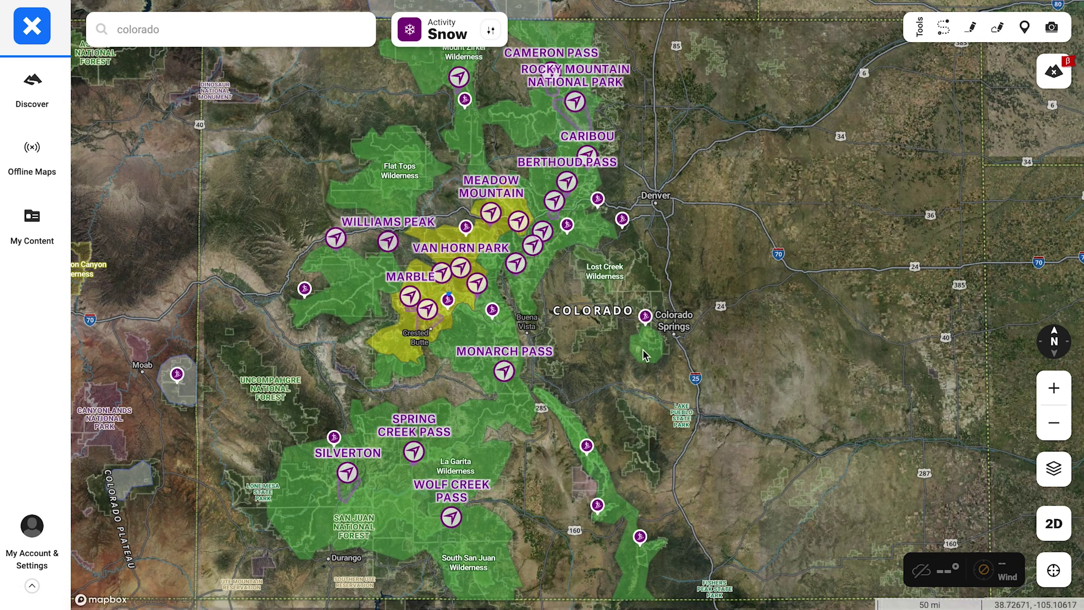
pyautogui.click(645, 356)
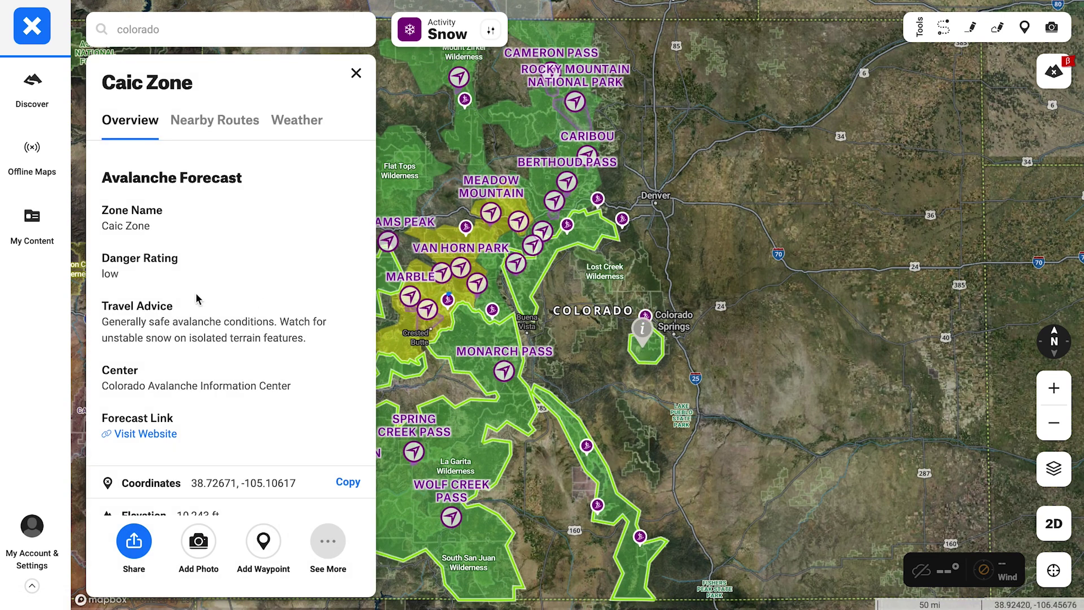
pyautogui.scroll(-1, 196, 294)
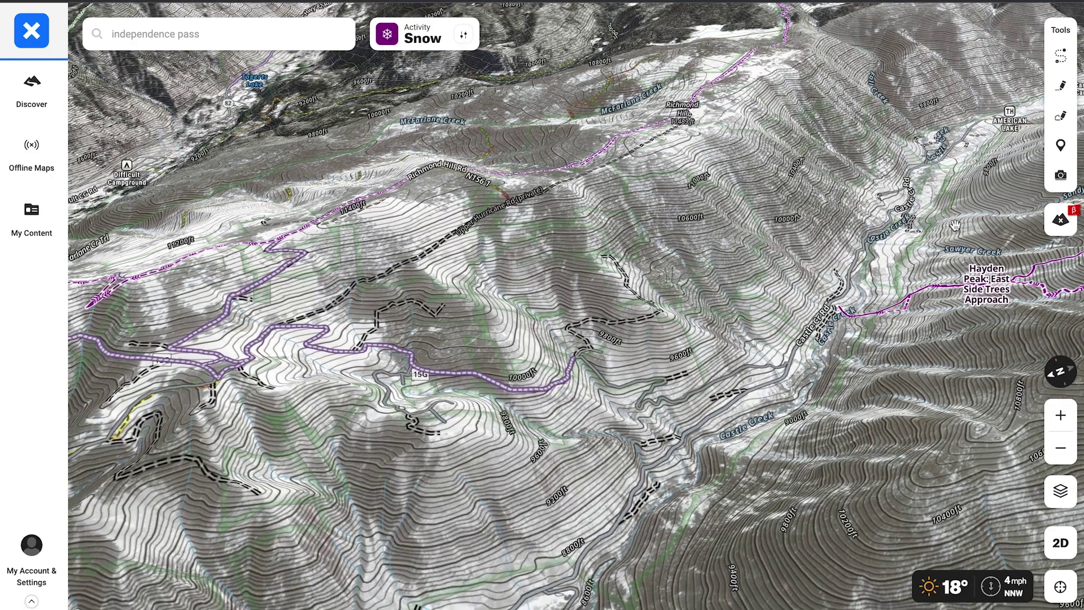
pyautogui.click(1060, 55)
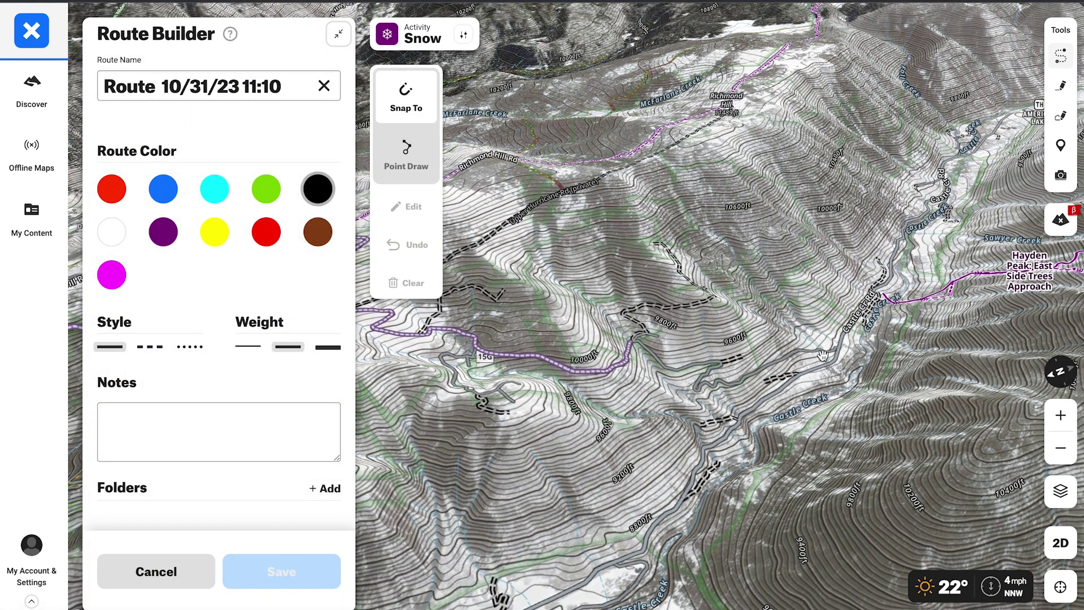
# Draw a route from the creek trailhead up the trail, with a straight Point Draw leg to the ridge road
pyautogui.click(834, 354)
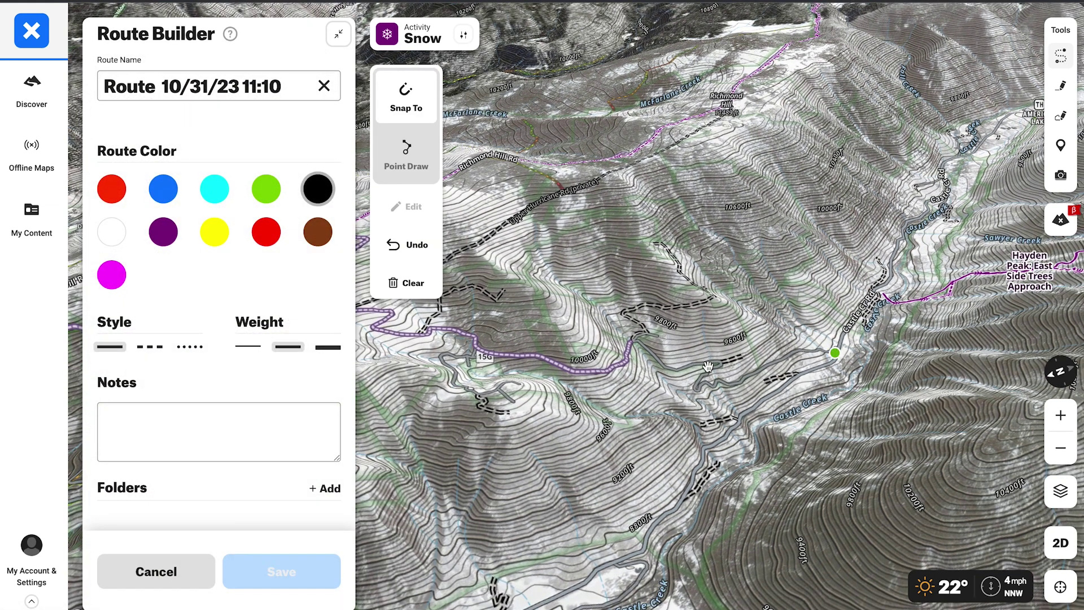
pyautogui.click(670, 366)
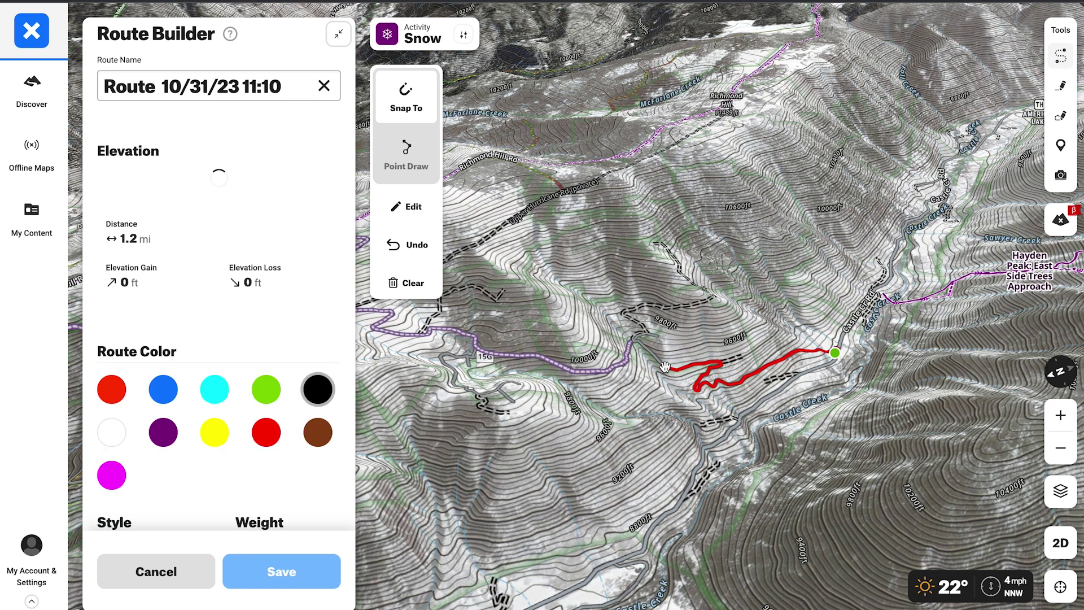
pyautogui.click(634, 310)
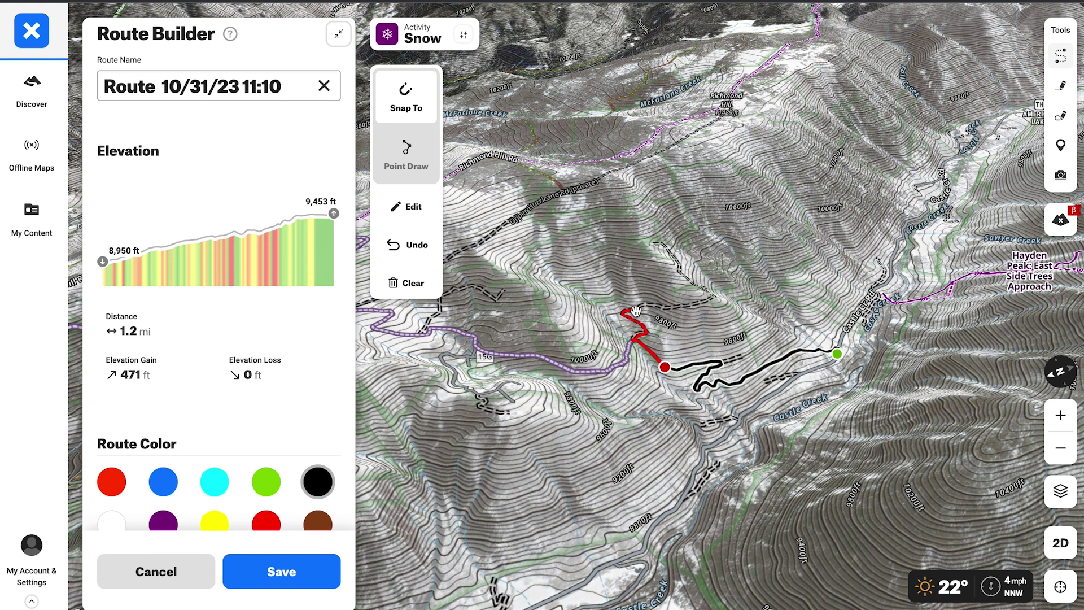
pyautogui.click(407, 158)
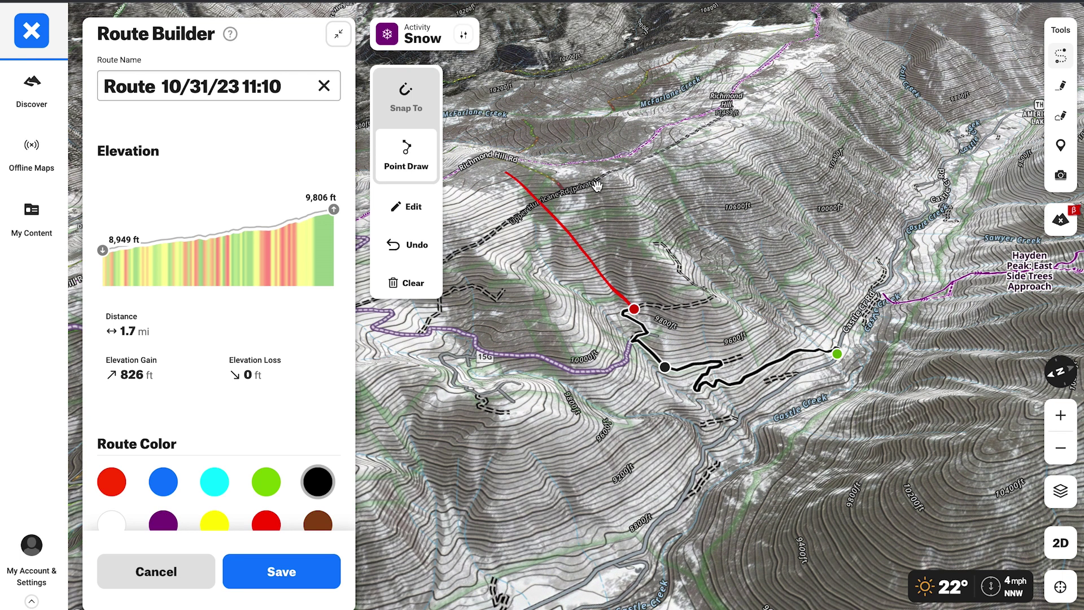
pyautogui.click(596, 185)
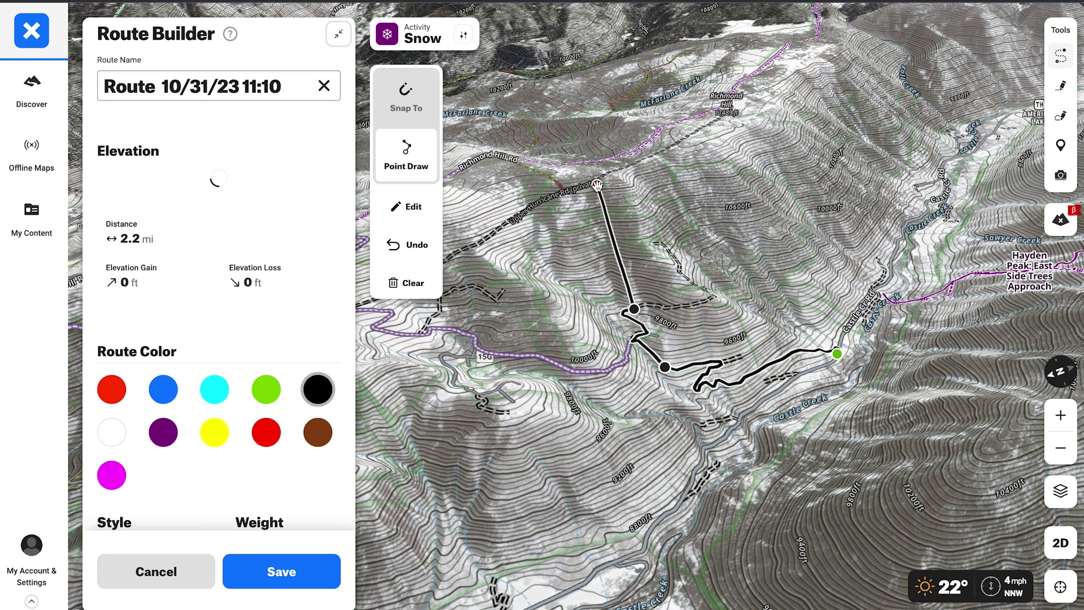
pyautogui.click(266, 89)
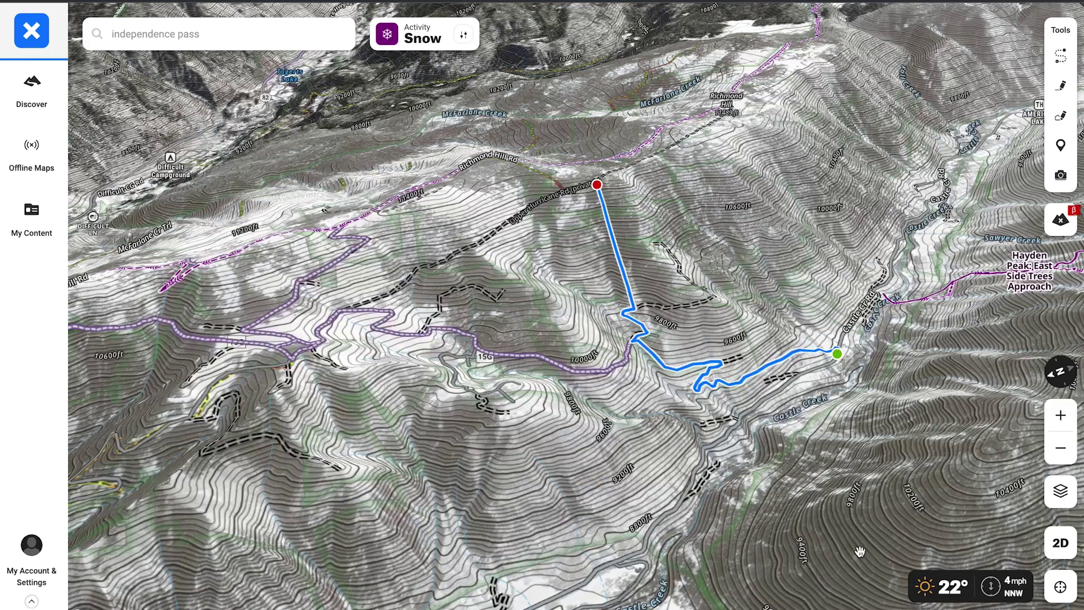
pyautogui.click(1067, 504)
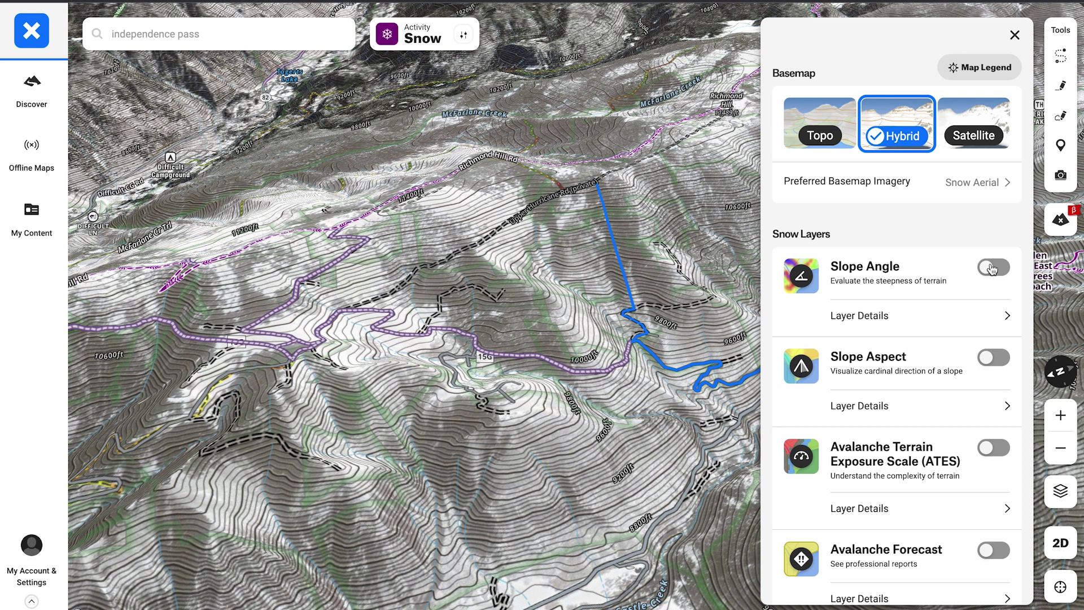
# Compare the Slope Angle and Slope Aspect layers, leaving only Slope Angle shading on
pyautogui.click(992, 269)
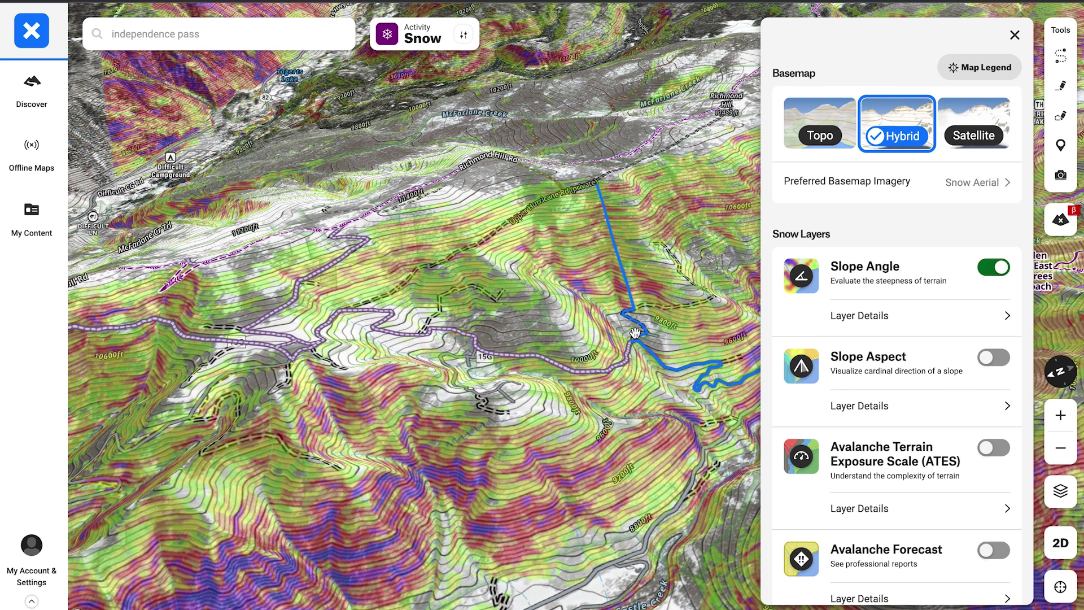
pyautogui.moveTo(630, 333); pyautogui.dragTo(480, 346)
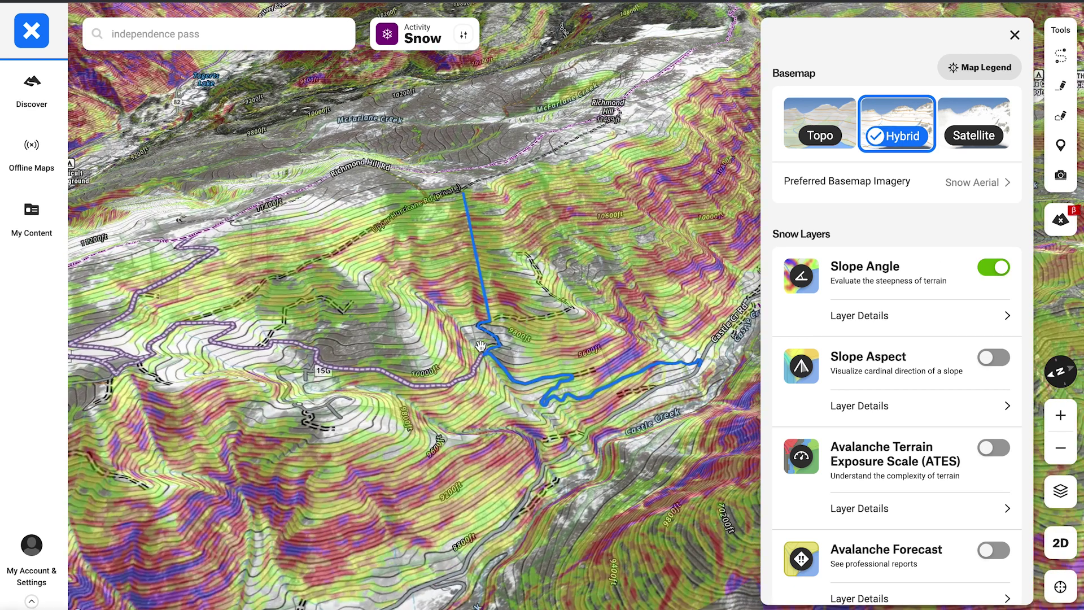
pyautogui.click(1001, 276)
pyautogui.click(986, 359)
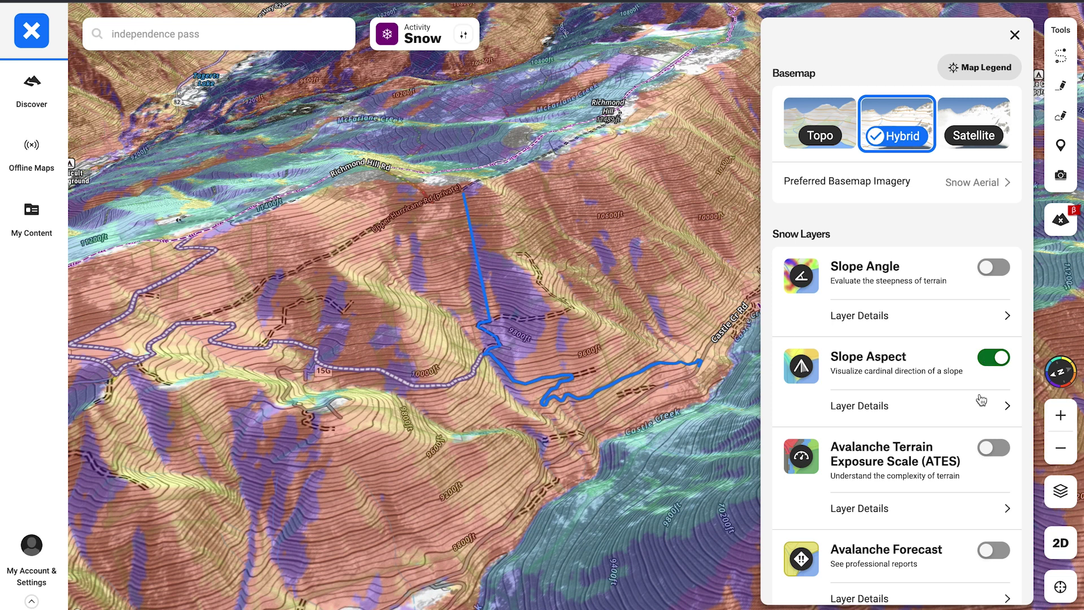
pyautogui.click(1005, 407)
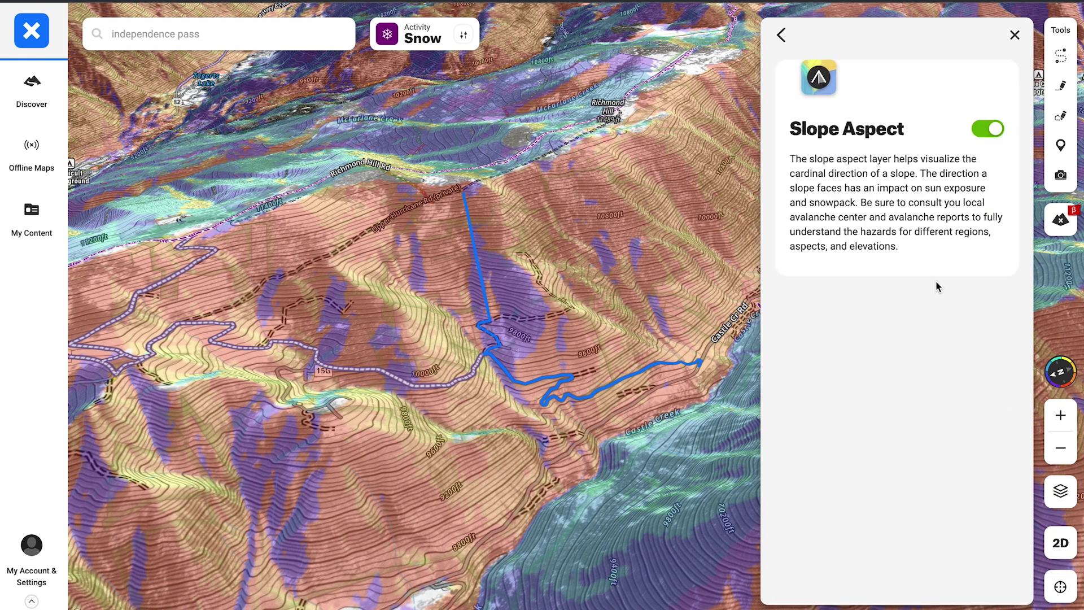
pyautogui.click(781, 35)
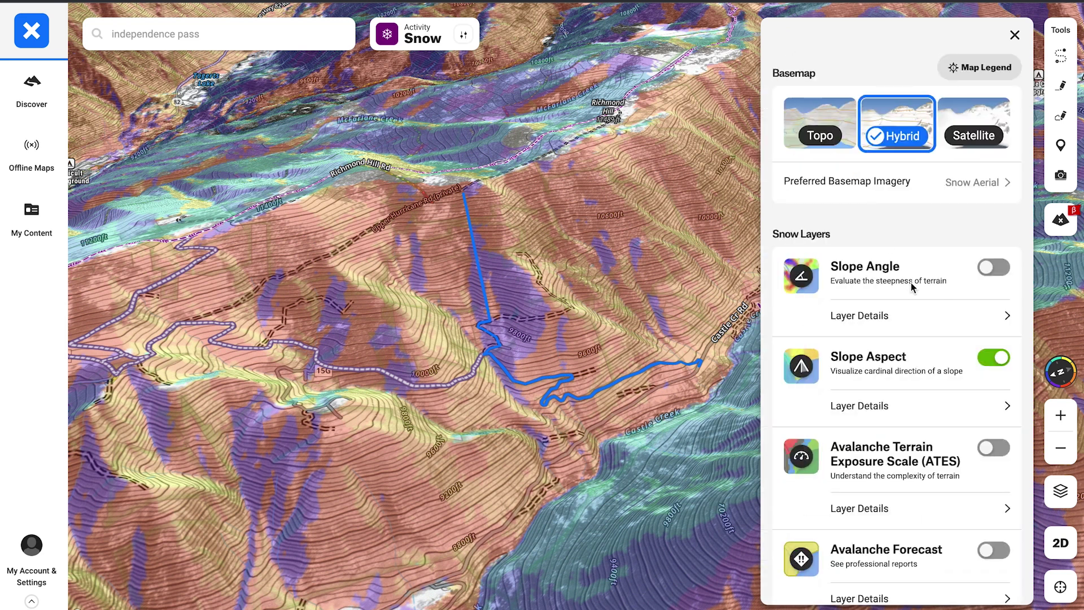
pyautogui.click(986, 360)
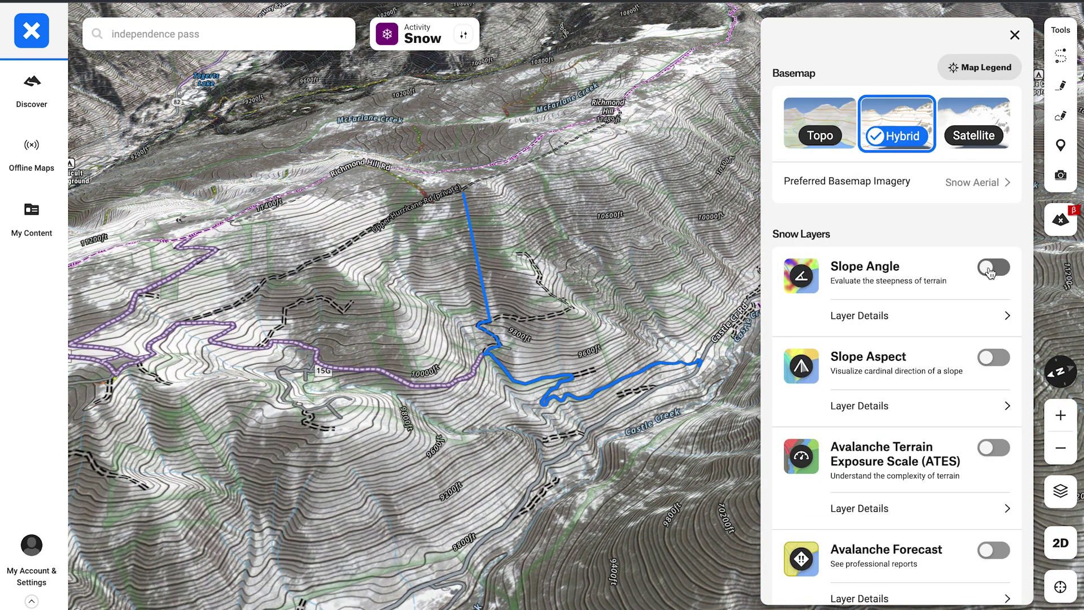
pyautogui.click(989, 273)
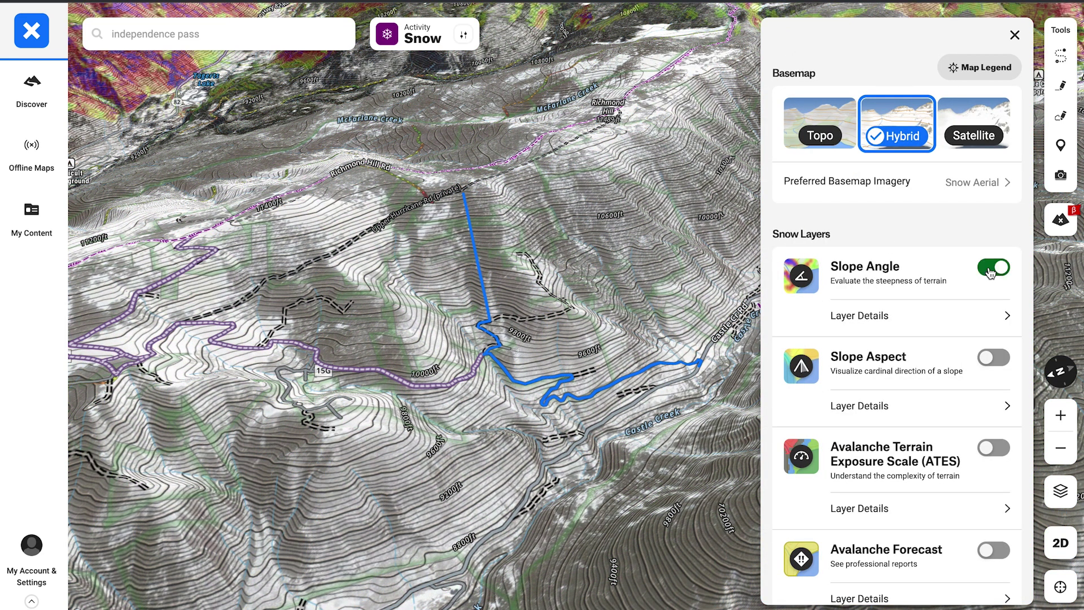
pyautogui.click(1014, 36)
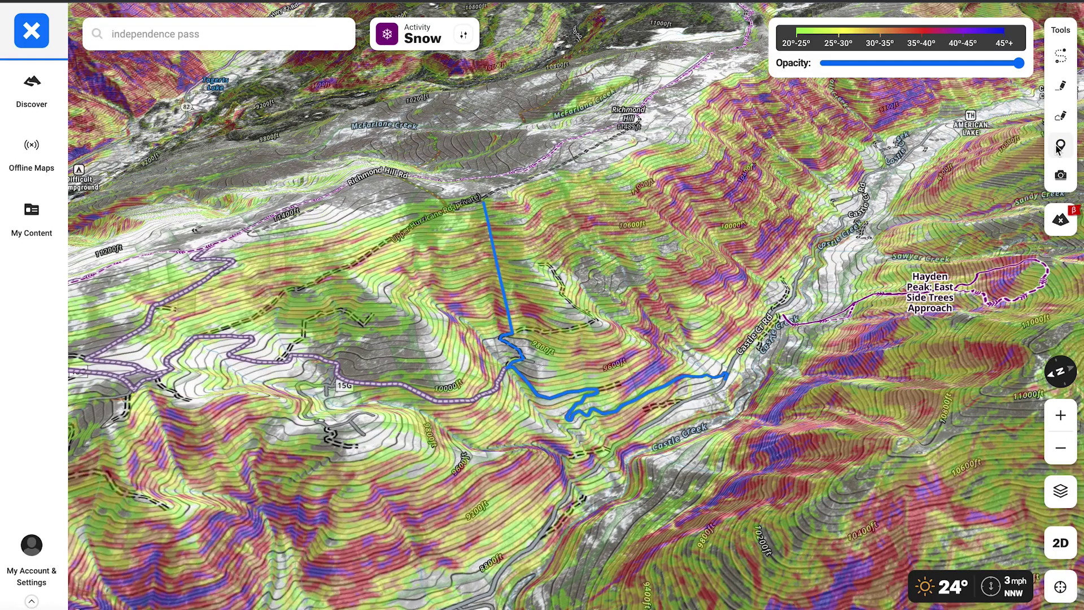
# Drop a waypoint at the route's trailhead, make it an Access Point named 'parking', and save it
pyautogui.click(1058, 147)
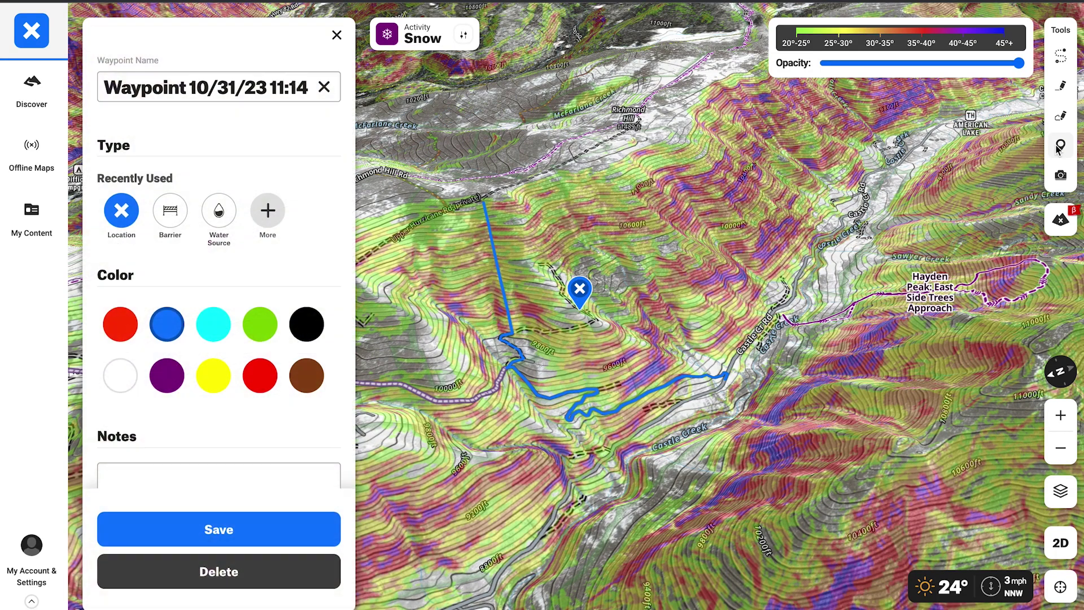
pyautogui.moveTo(576, 292); pyautogui.dragTo(643, 333)
pyautogui.moveTo(721, 363)
pyautogui.mouseDown()
pyautogui.moveTo(753, 381)
pyautogui.moveTo(730, 390)
pyautogui.moveTo(718, 374)
pyautogui.mouseUp()
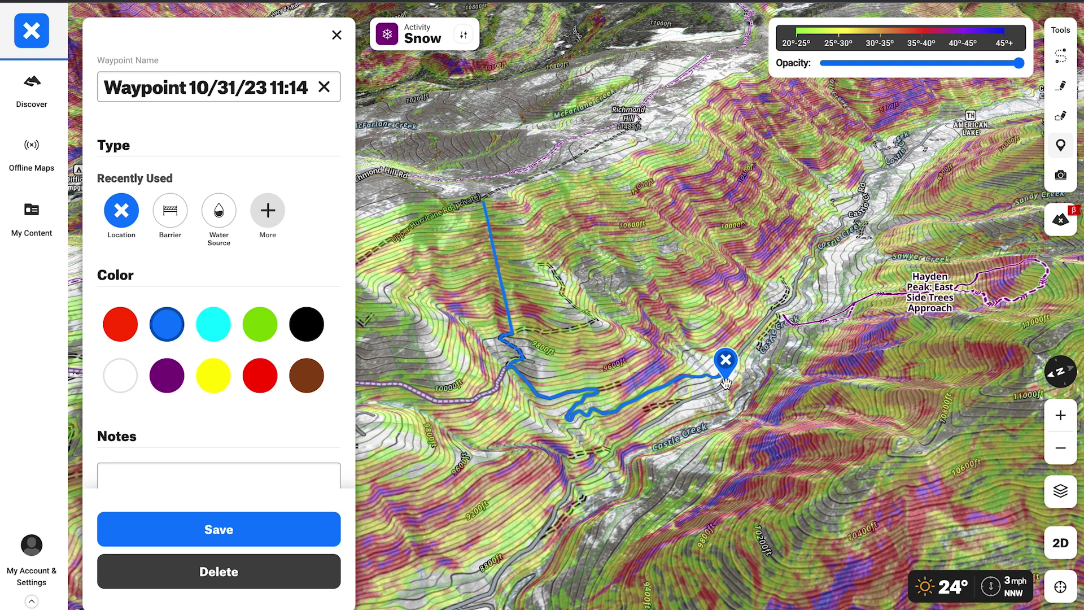
pyautogui.click(267, 219)
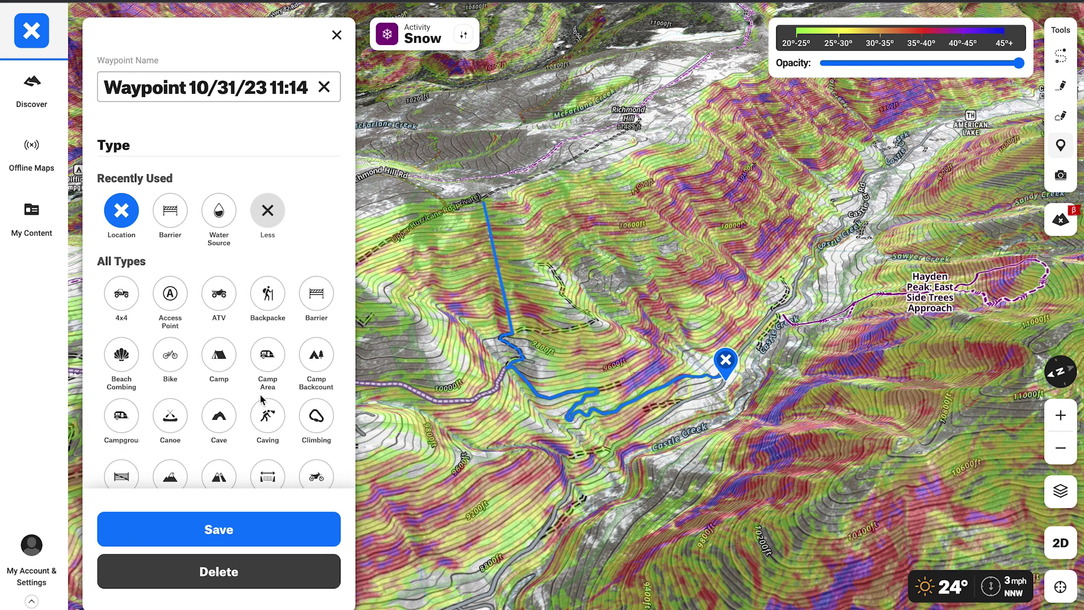
pyautogui.scroll(-1, 263, 400)
pyautogui.click(177, 291)
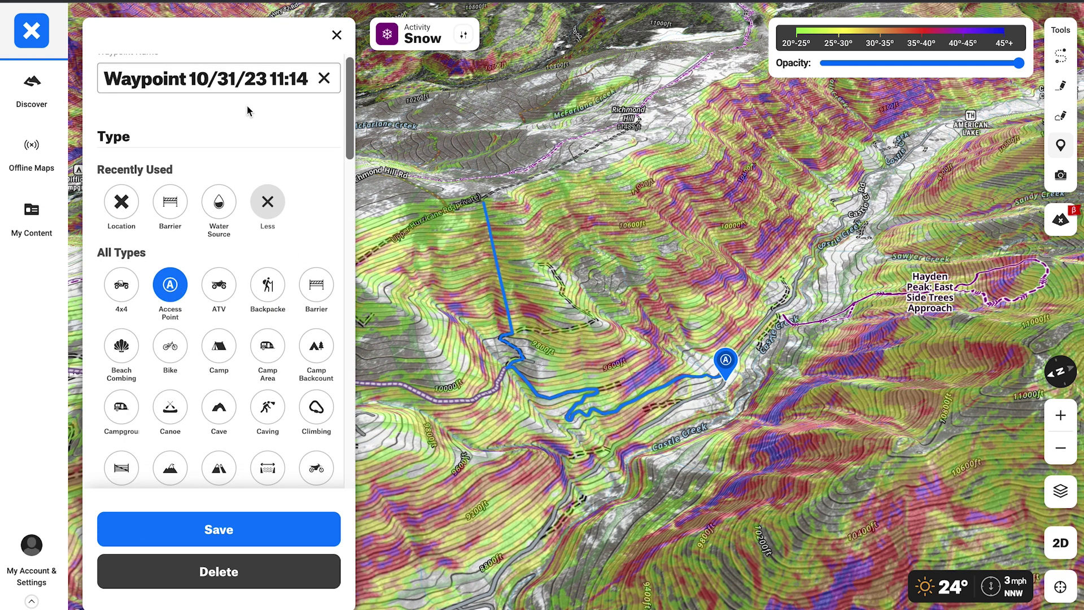
pyautogui.tripleClick(273, 80)
pyautogui.write('parking')
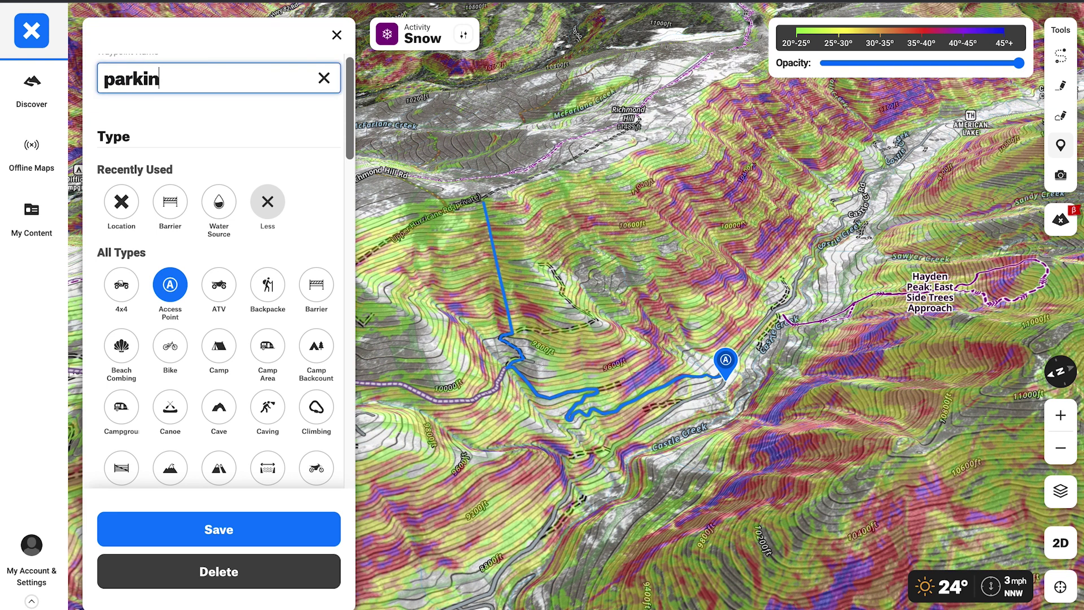
pyautogui.click(276, 525)
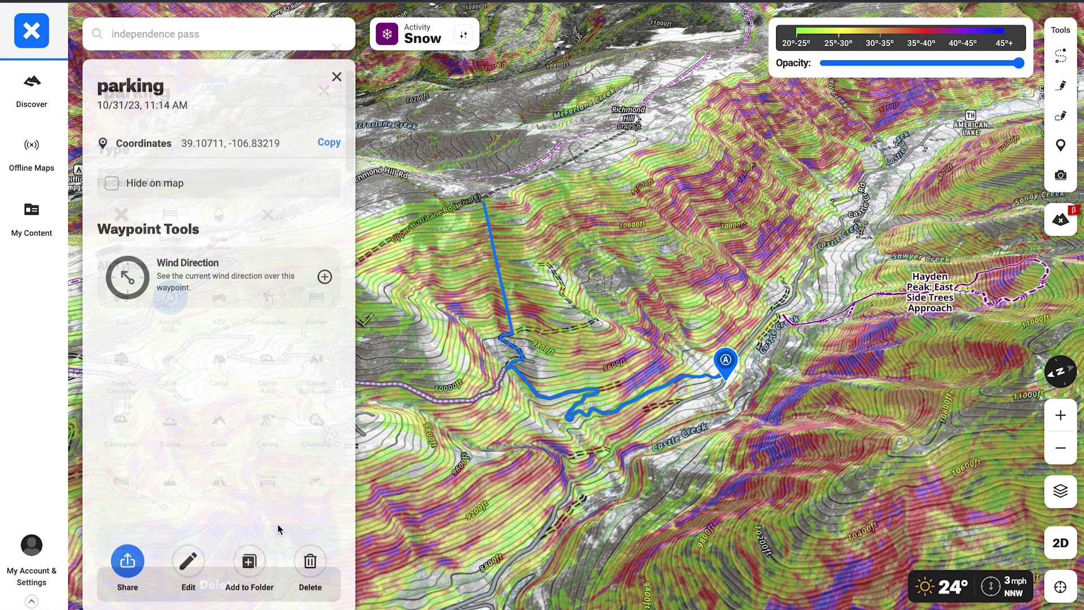
pyautogui.click(336, 76)
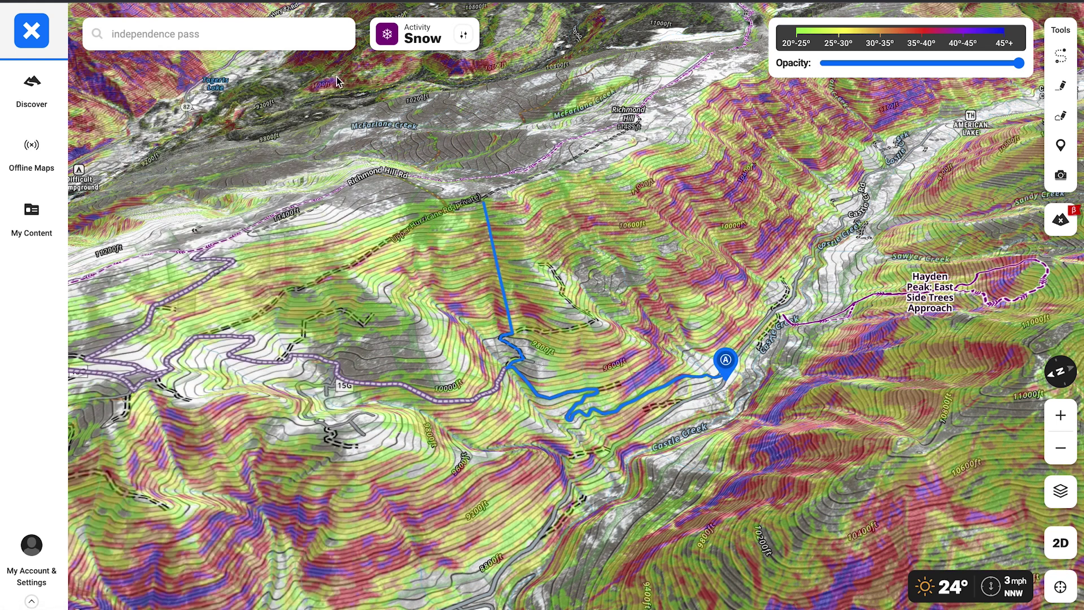
# Drop a Barrier waypoint beside the route near parking, name it 'assess overhead hazard', make it yellow, and save
pyautogui.click(1060, 153)
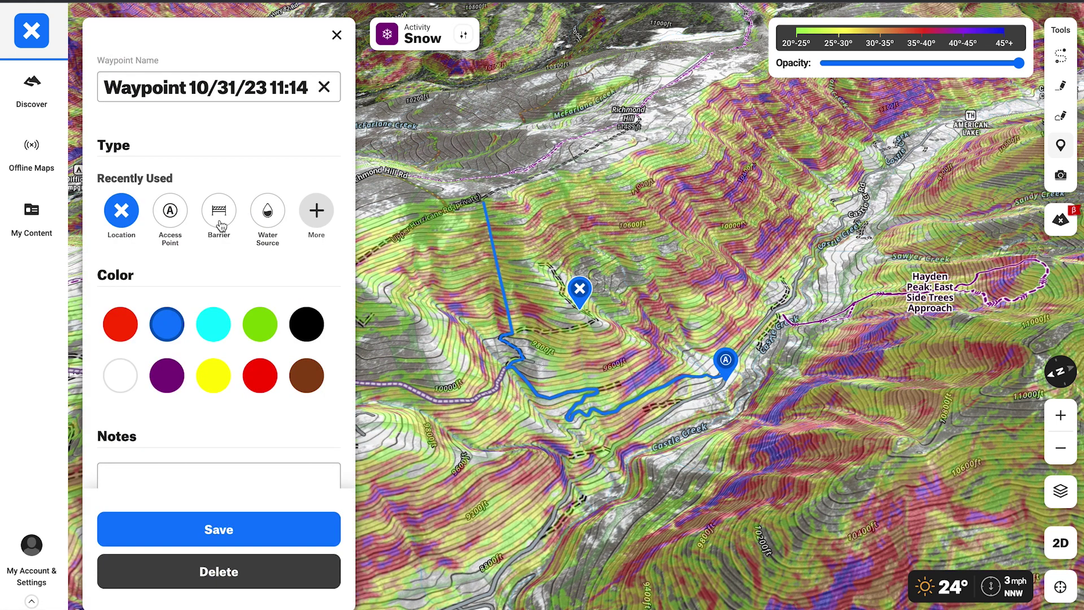
pyautogui.click(219, 225)
pyautogui.moveTo(624, 335); pyautogui.dragTo(683, 375)
pyautogui.tripleClick(274, 83)
pyautogui.write('z')
pyautogui.press('BackSpace')
pyautogui.write('asse')
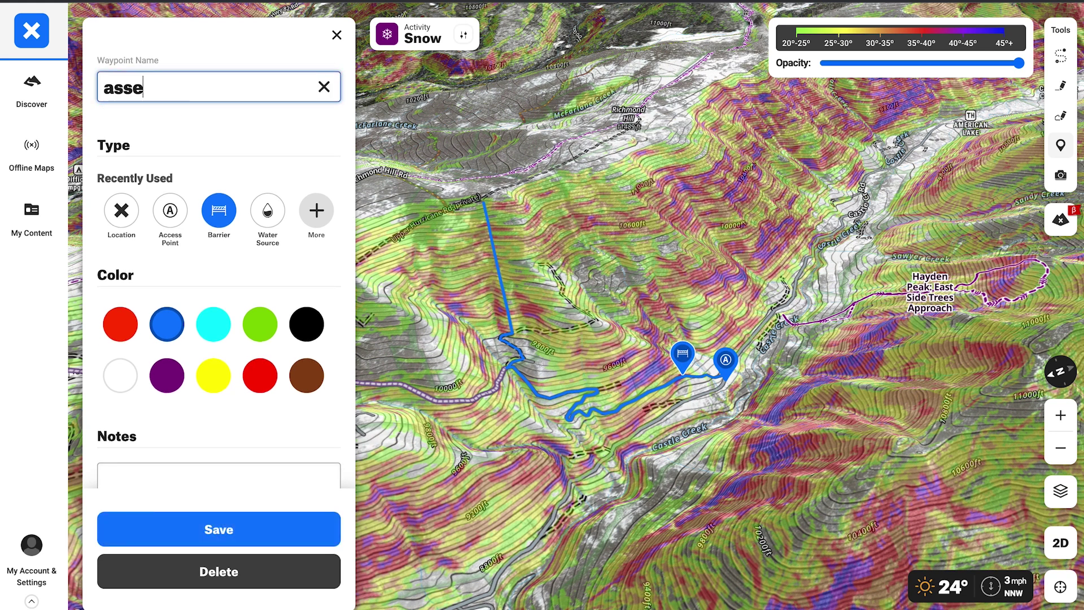
pyautogui.write('ss overhead hazard')
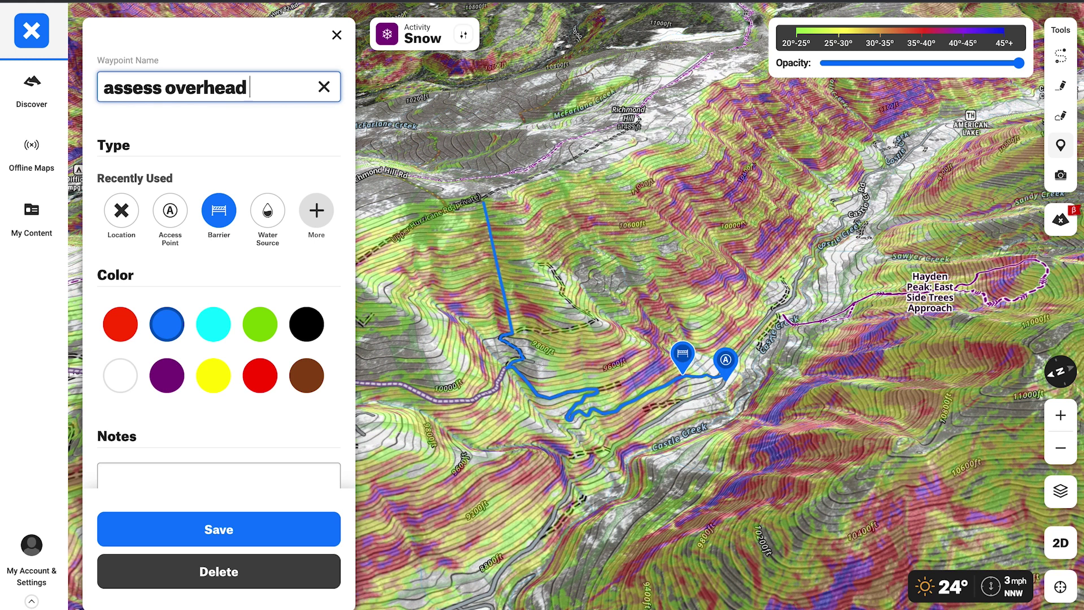
pyautogui.click(207, 374)
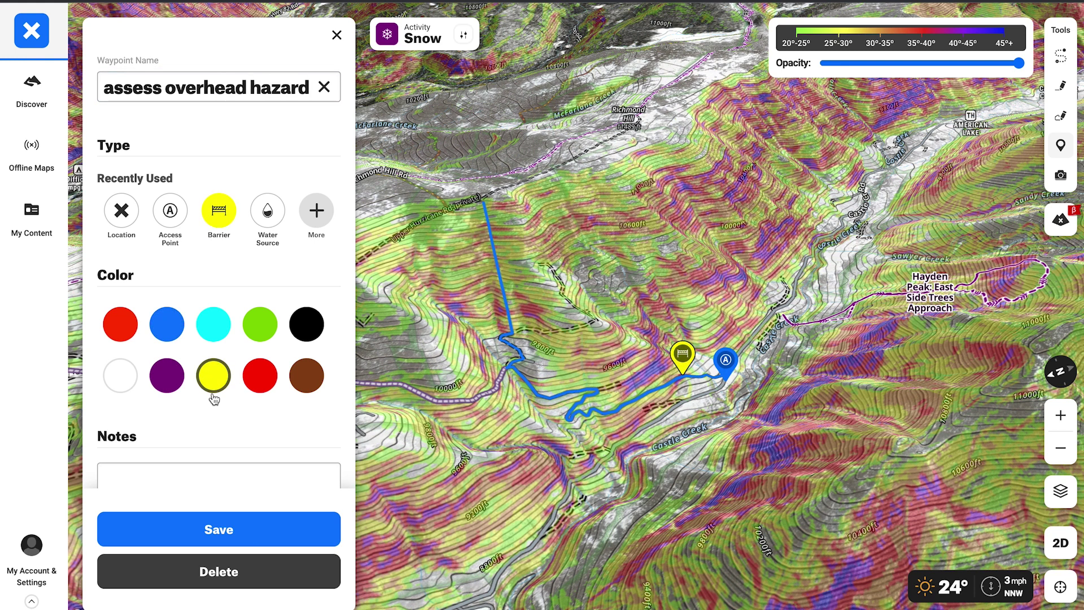
pyautogui.click(265, 535)
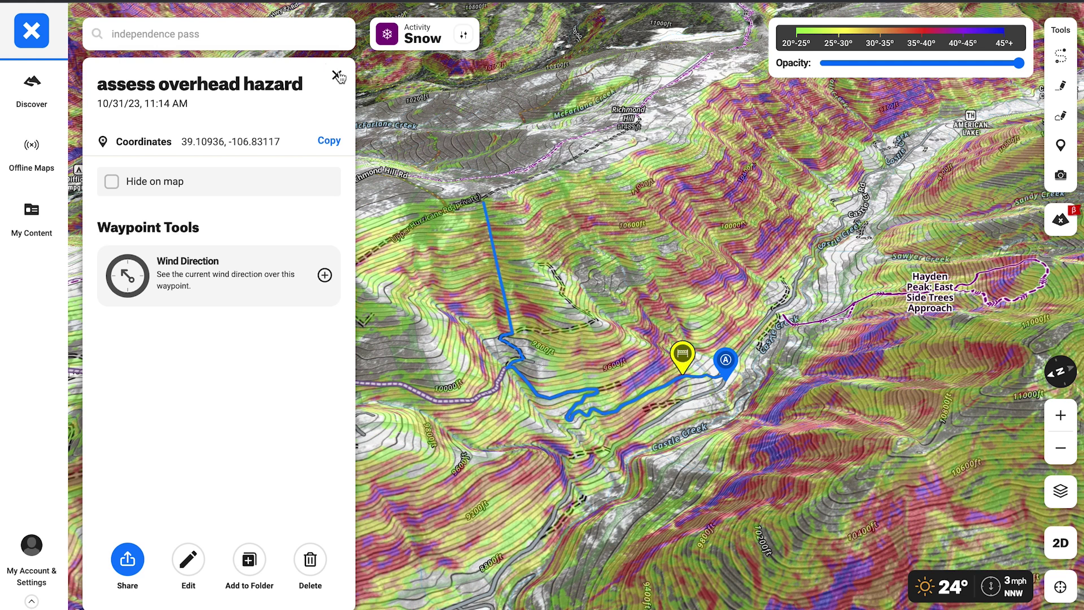
pyautogui.click(337, 75)
pyautogui.click(666, 367)
# Generate and copy one view-only share link for the assess overhead hazard and parking waypoints
pyautogui.click(136, 567)
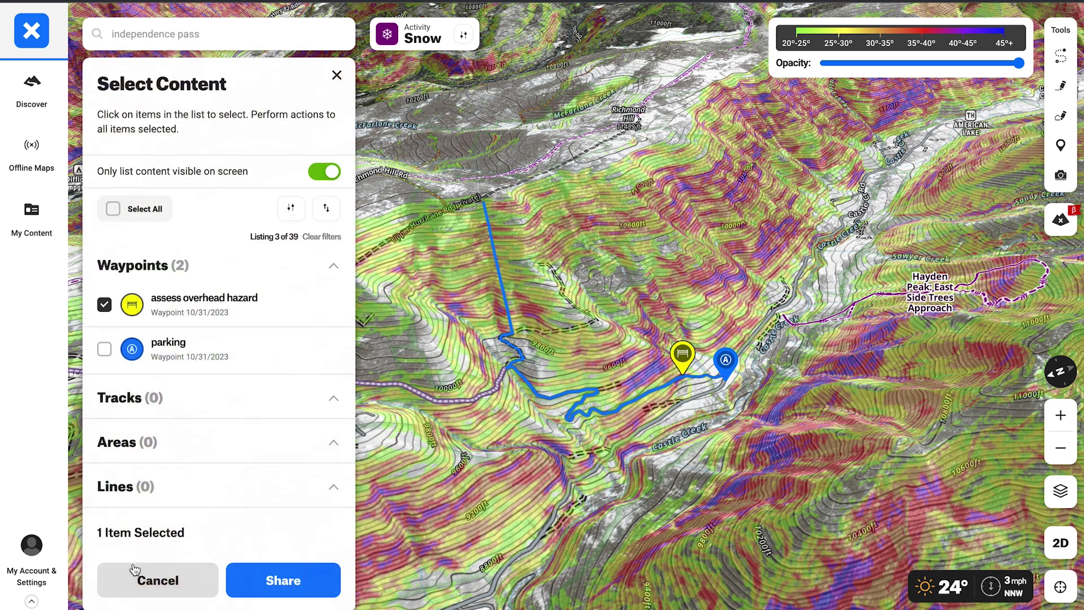
pyautogui.click(105, 349)
pyautogui.click(293, 586)
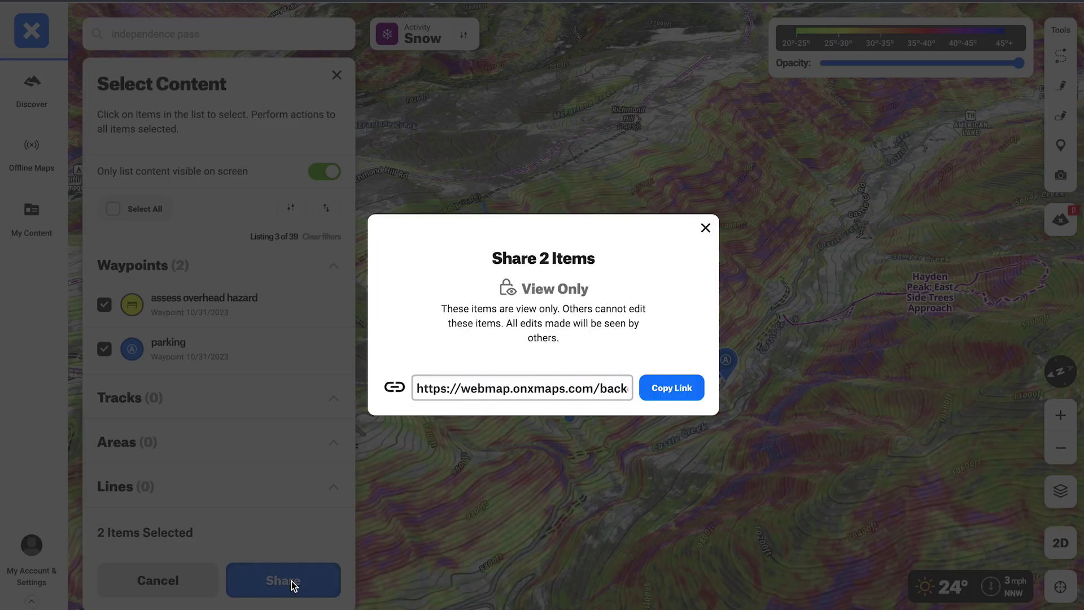
pyautogui.click(678, 388)
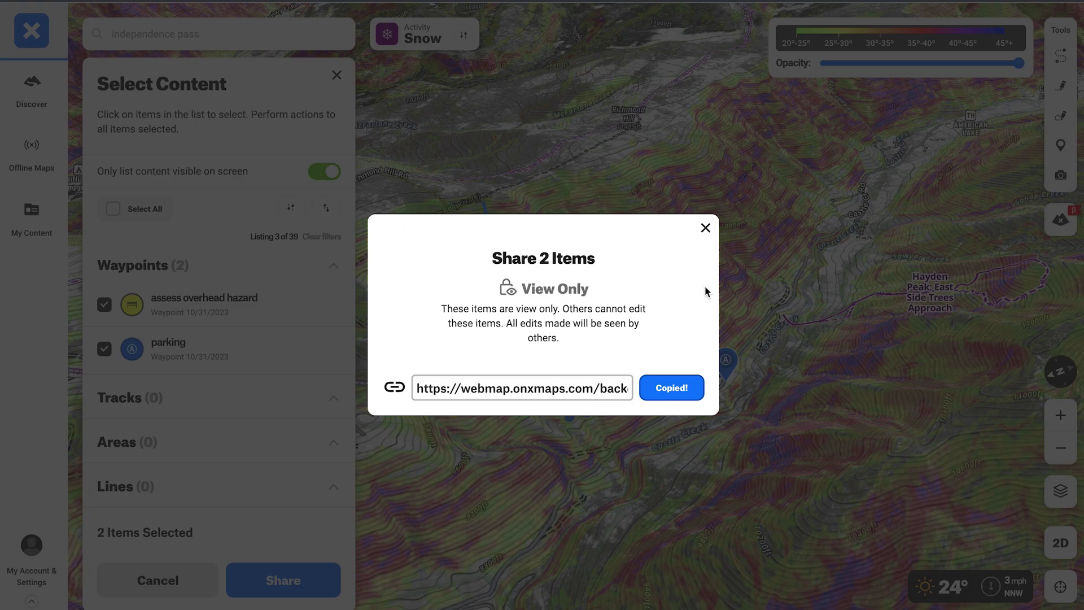
pyautogui.click(705, 228)
pyautogui.click(336, 75)
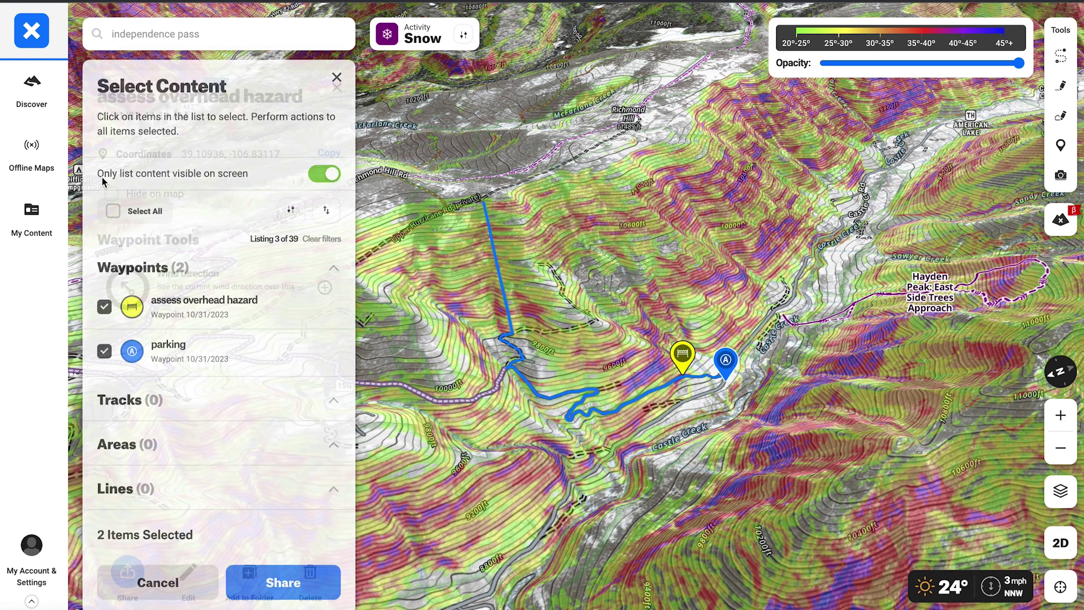
# Create a new 'Sunday Ski Tour' folder in My Content
pyautogui.click(36, 230)
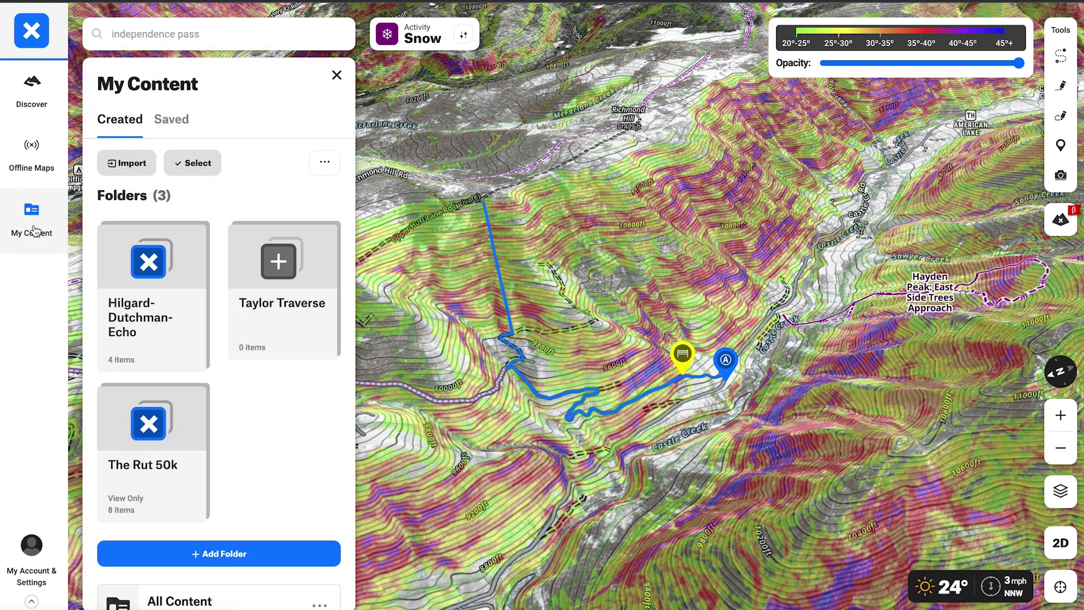
pyautogui.click(252, 552)
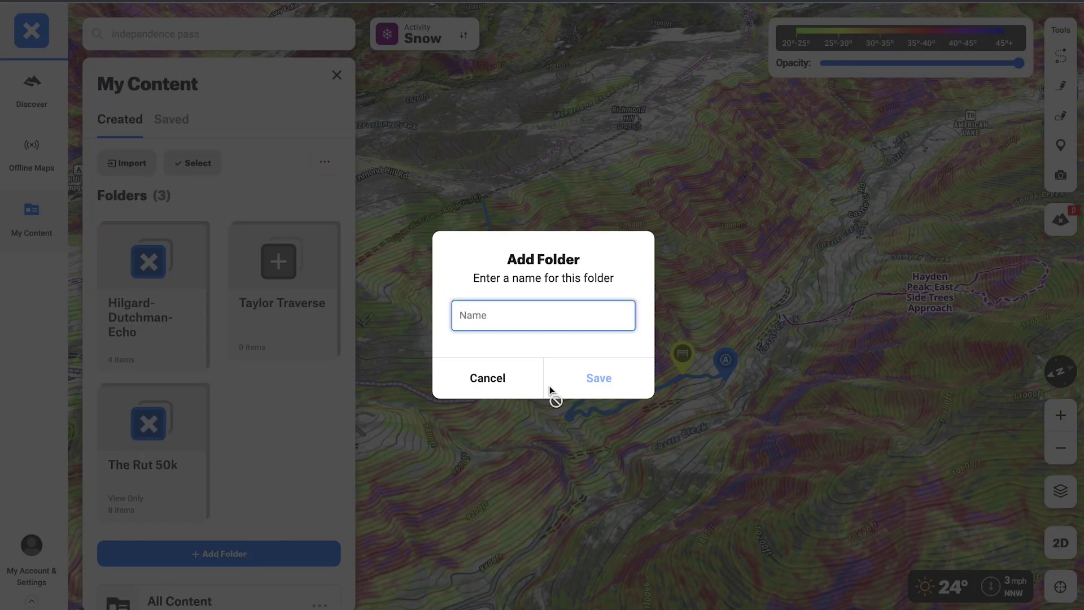
pyautogui.write('Suna')
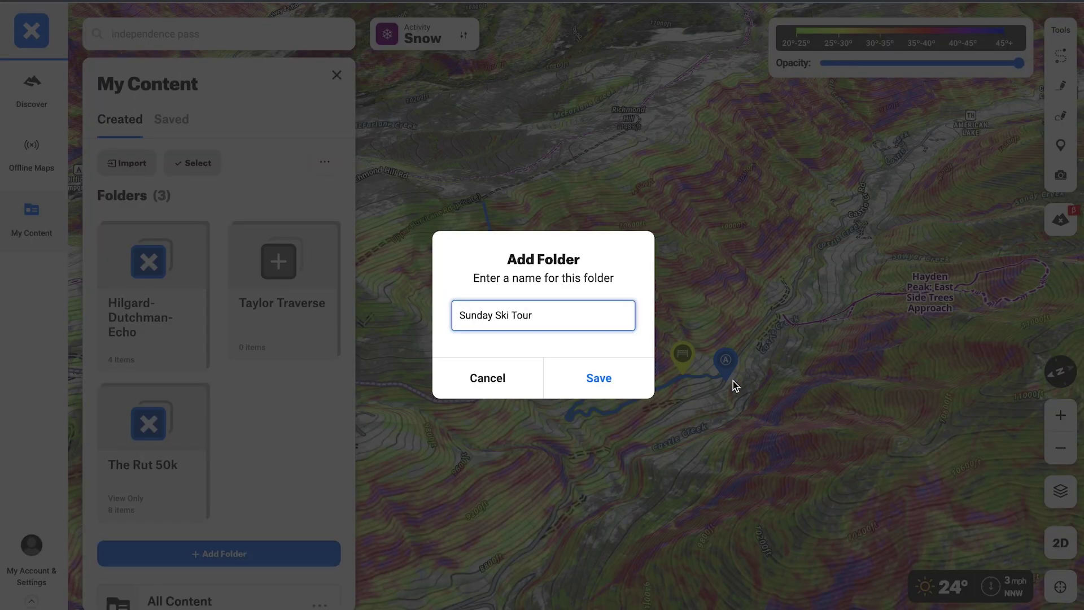
pyautogui.click(604, 380)
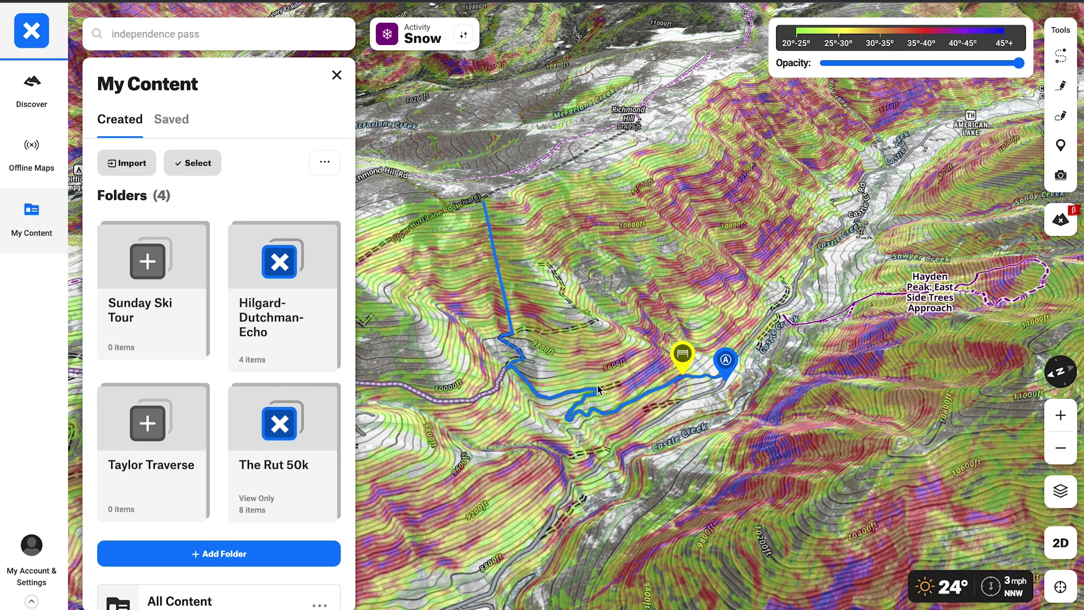
# Add the Sunday Tour Potential route, assess overhead hazard and parking waypoints to the folder, then begin sharing it
pyautogui.click(145, 297)
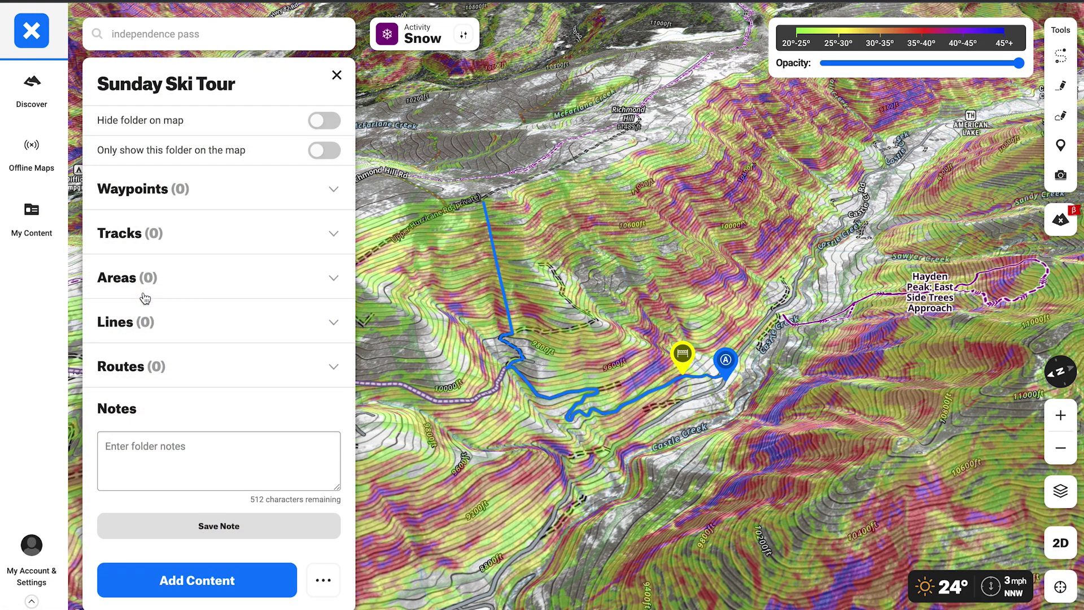
pyautogui.click(213, 592)
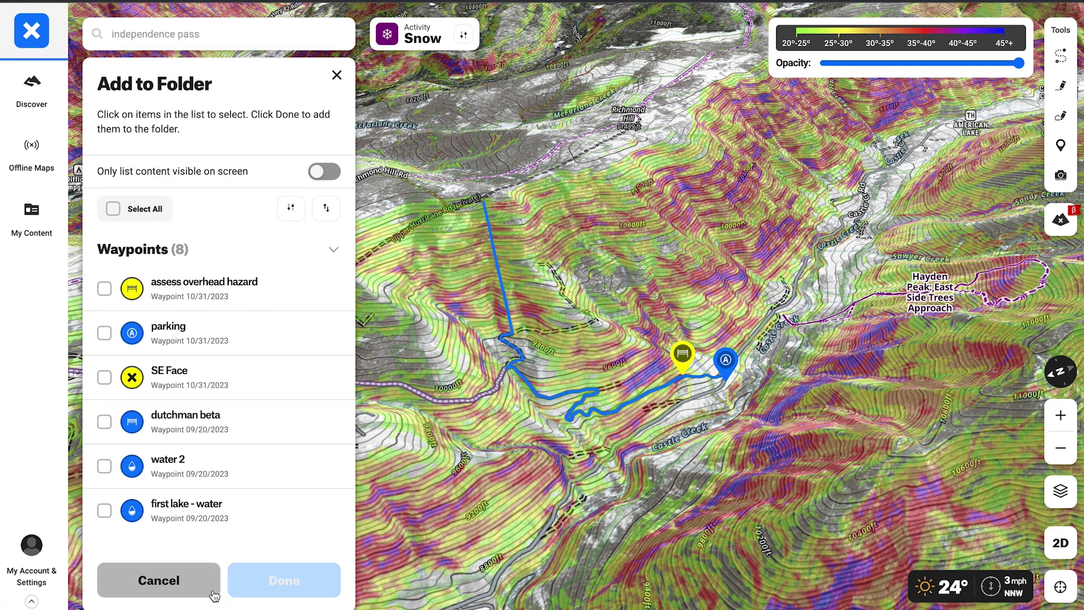
pyautogui.click(500, 273)
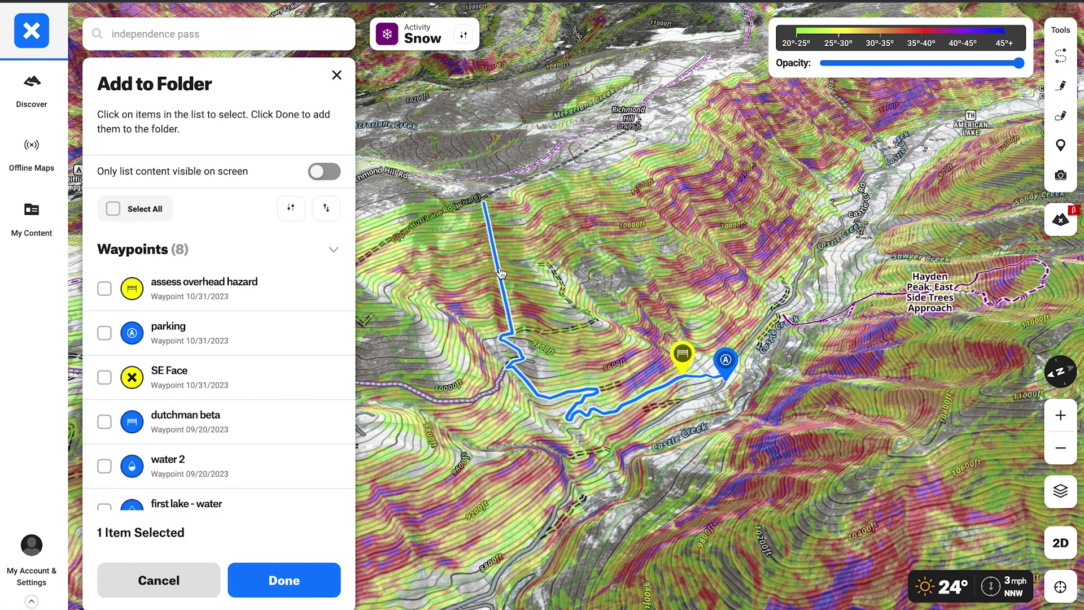
pyautogui.click(681, 355)
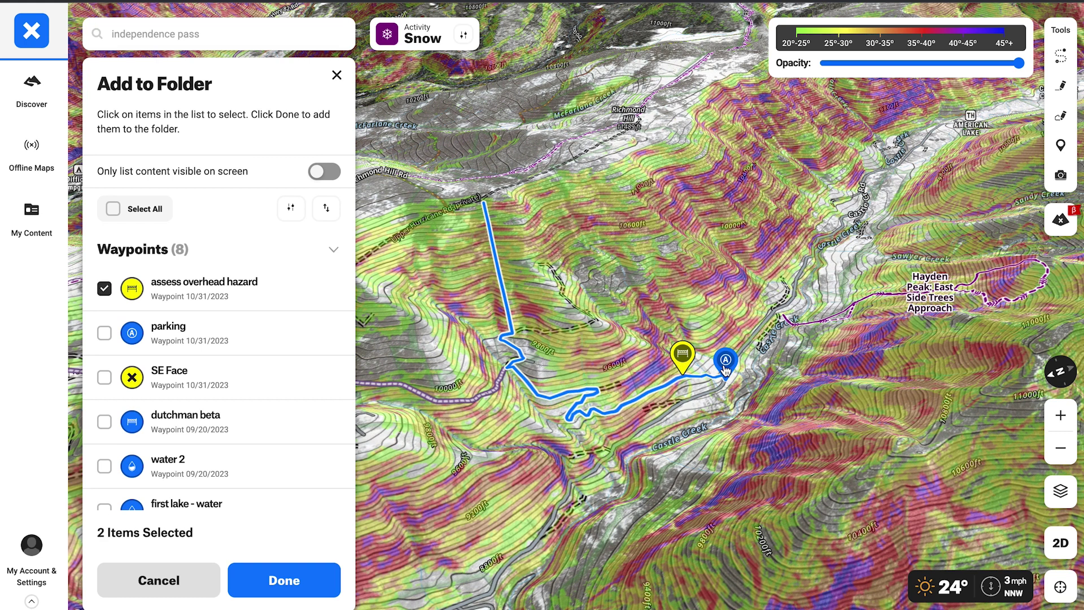
pyautogui.click(725, 368)
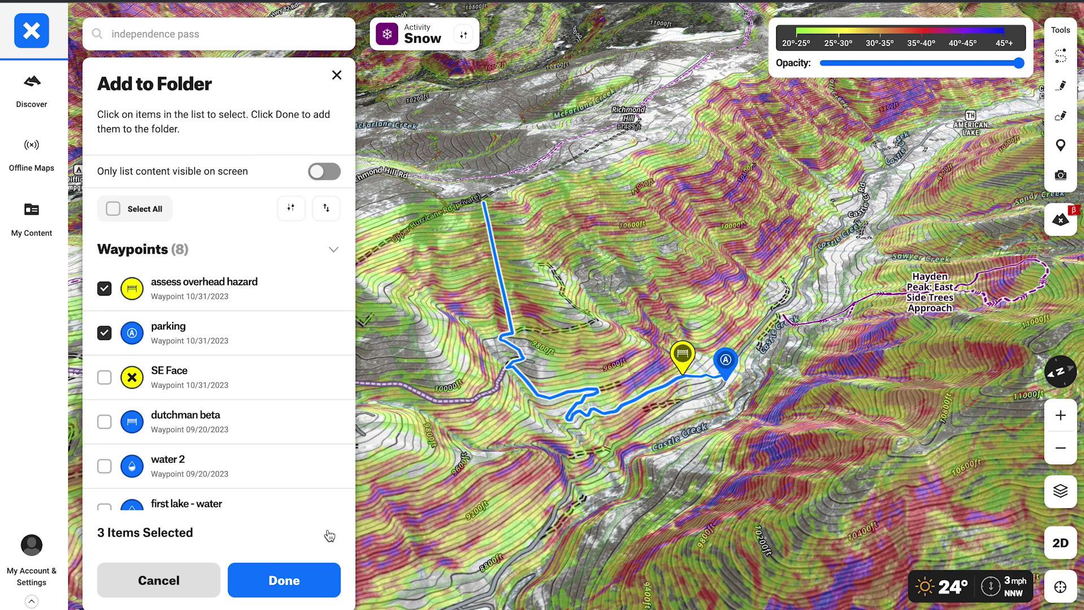
pyautogui.click(301, 583)
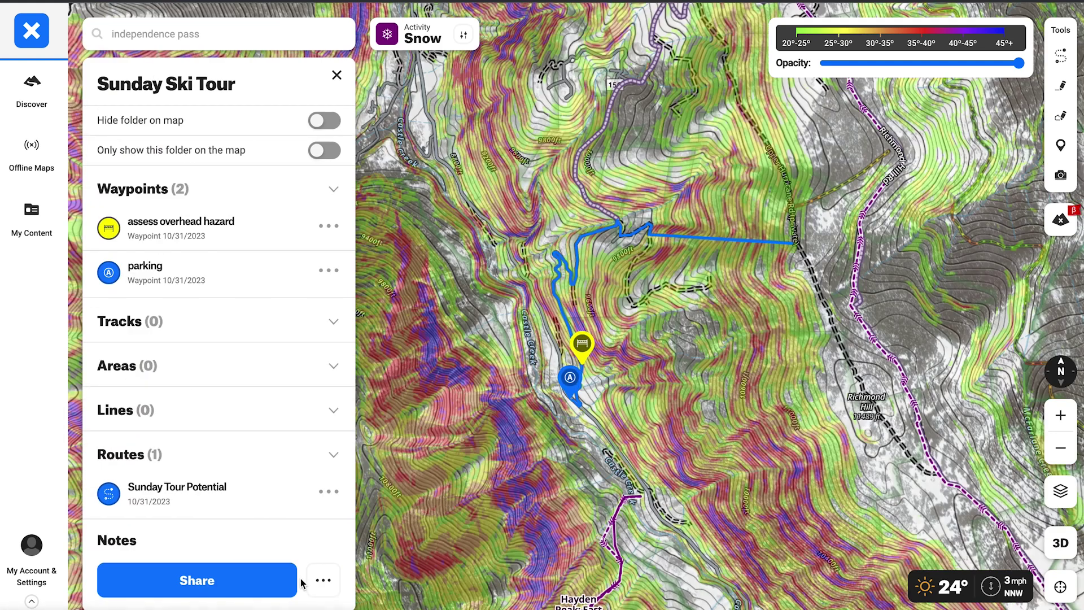
pyautogui.click(257, 588)
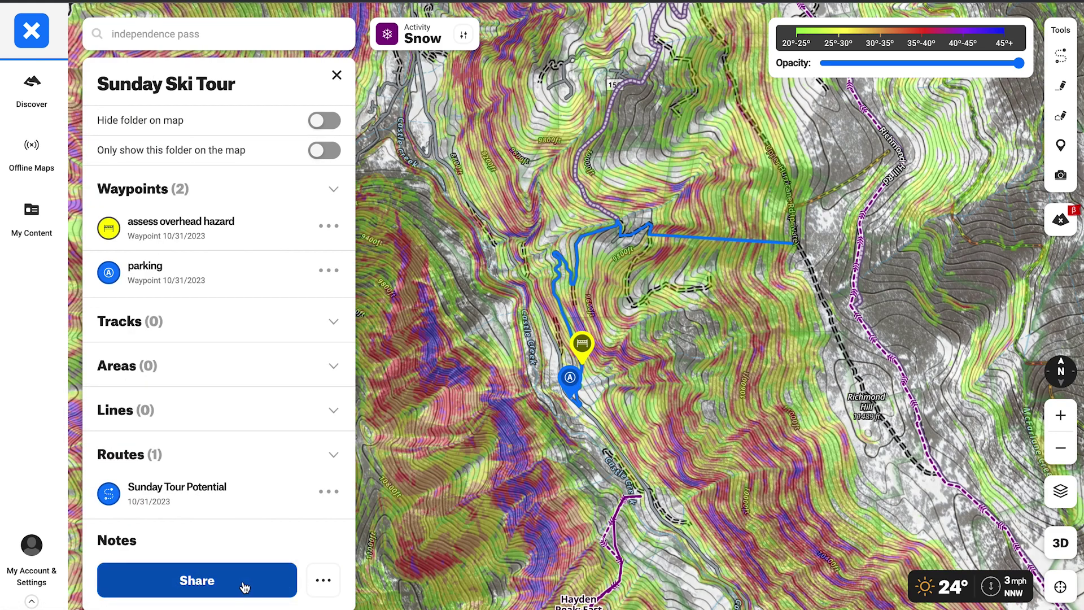